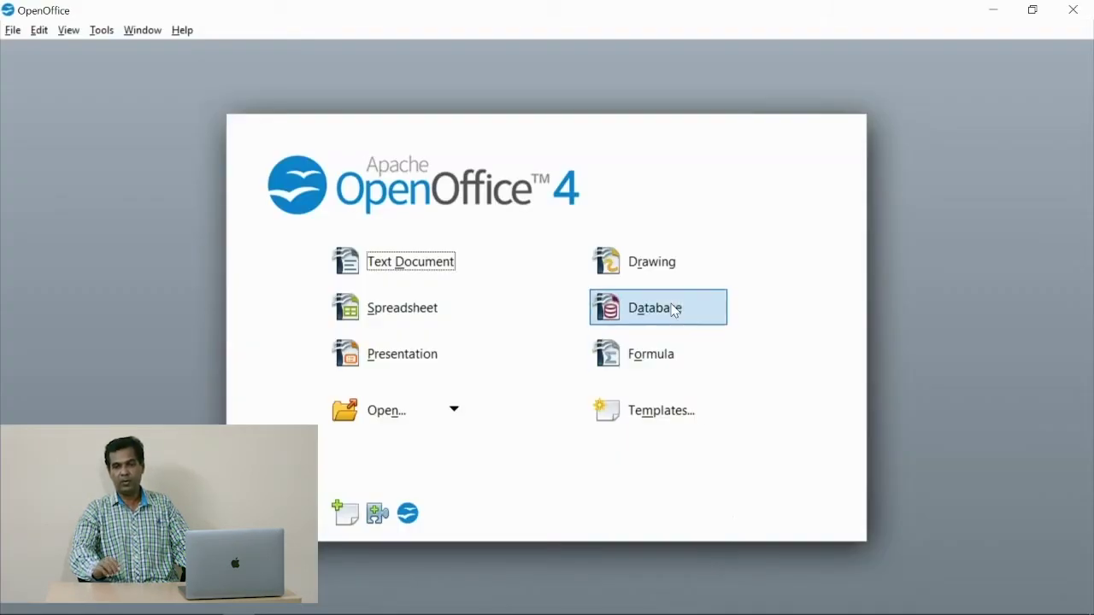
Load the recently used Table-Demo database and show its Queries section
click(675, 308)
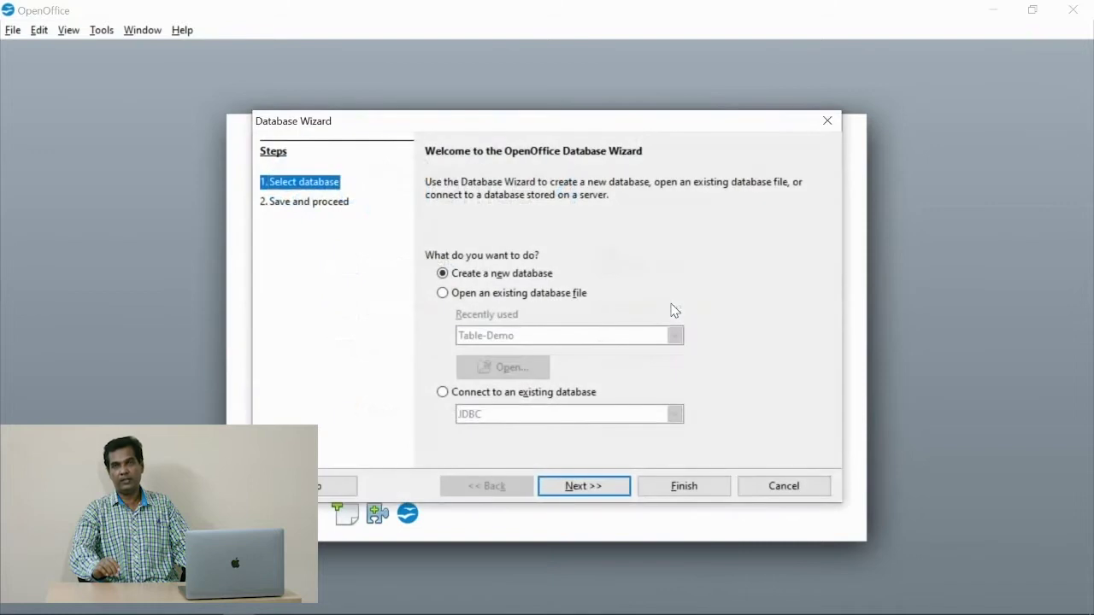
click(572, 294)
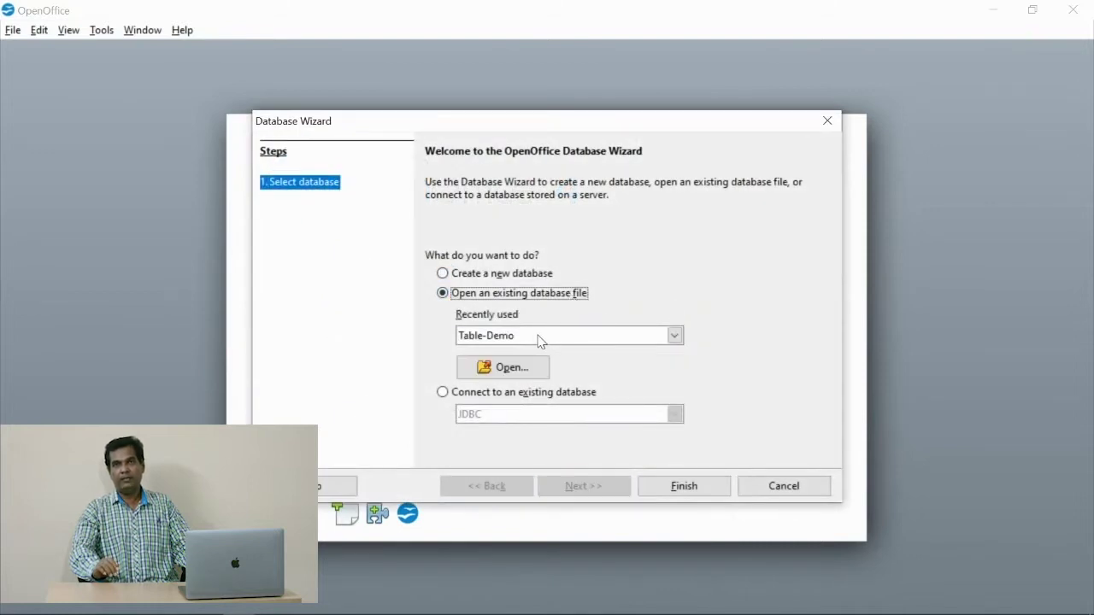
click(683, 486)
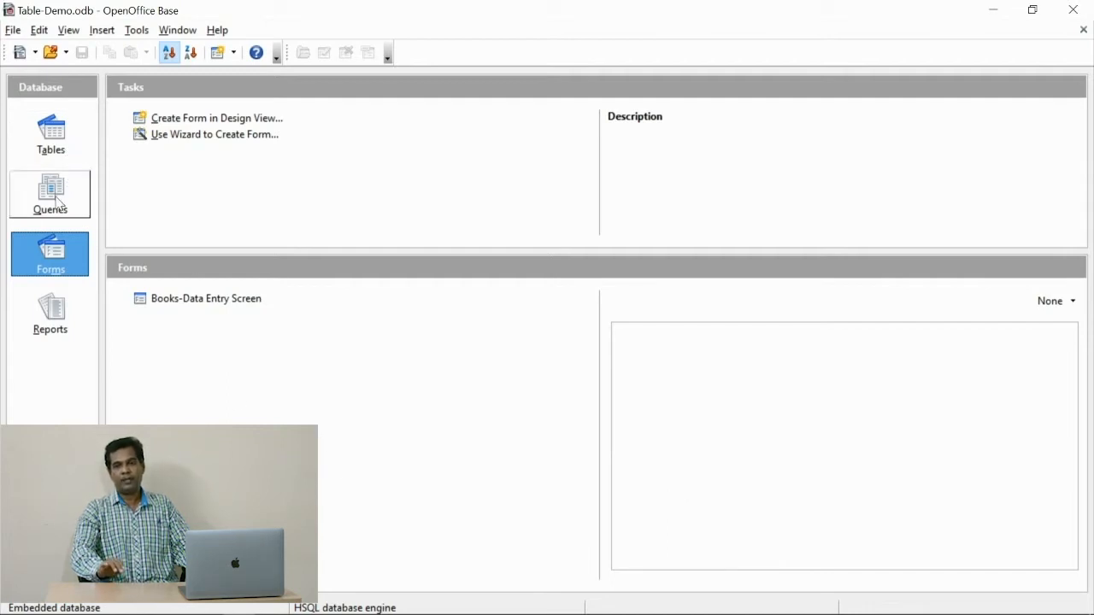
click(64, 201)
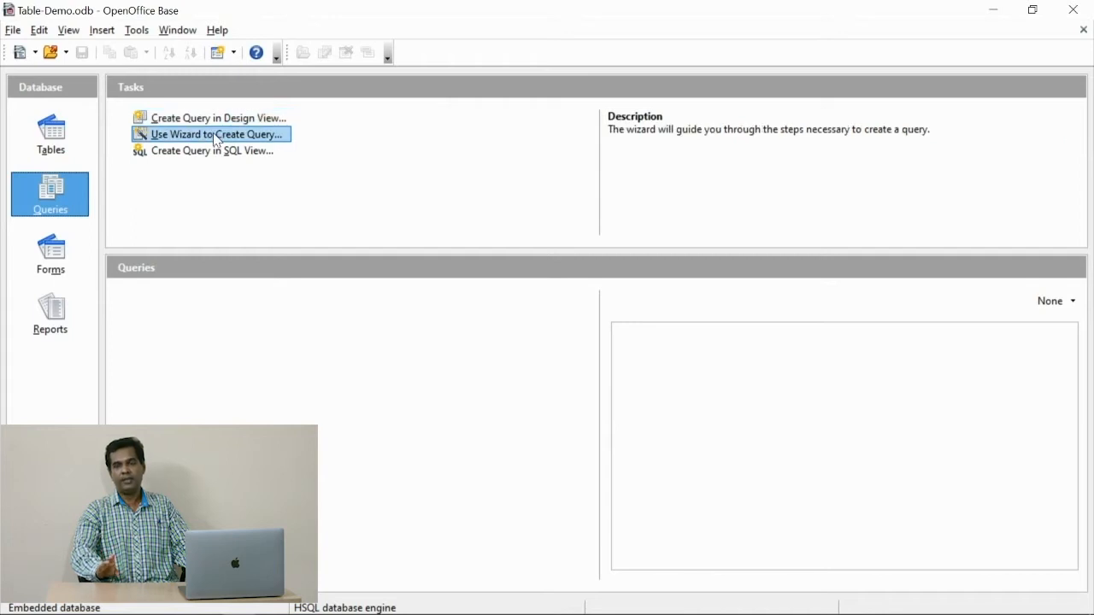
Start the Query Wizard and add the Books fields Access Number, Title and Author
click(220, 137)
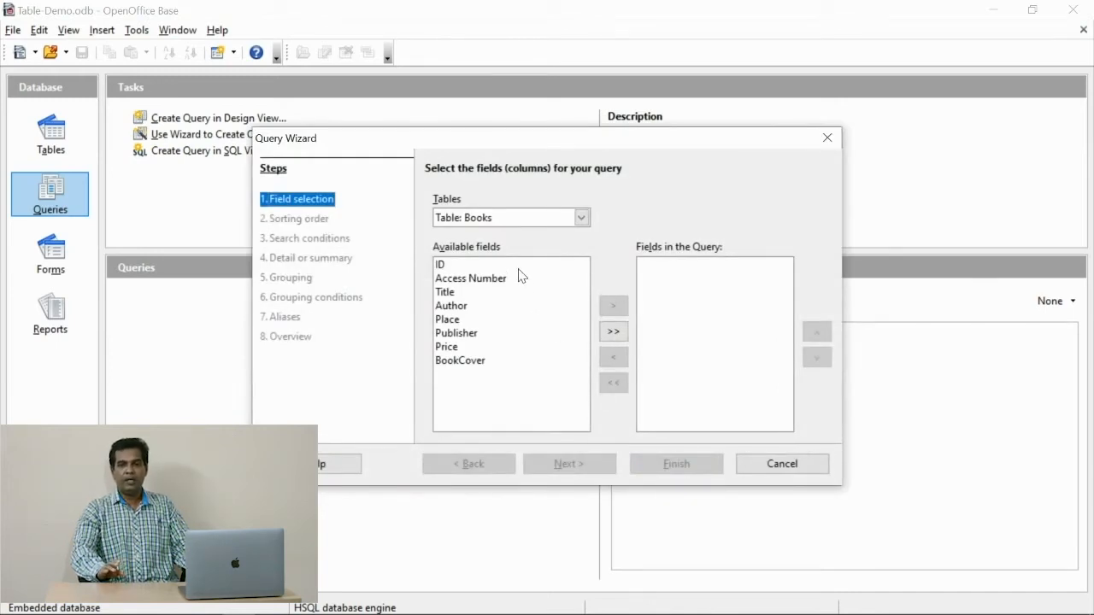
click(470, 278)
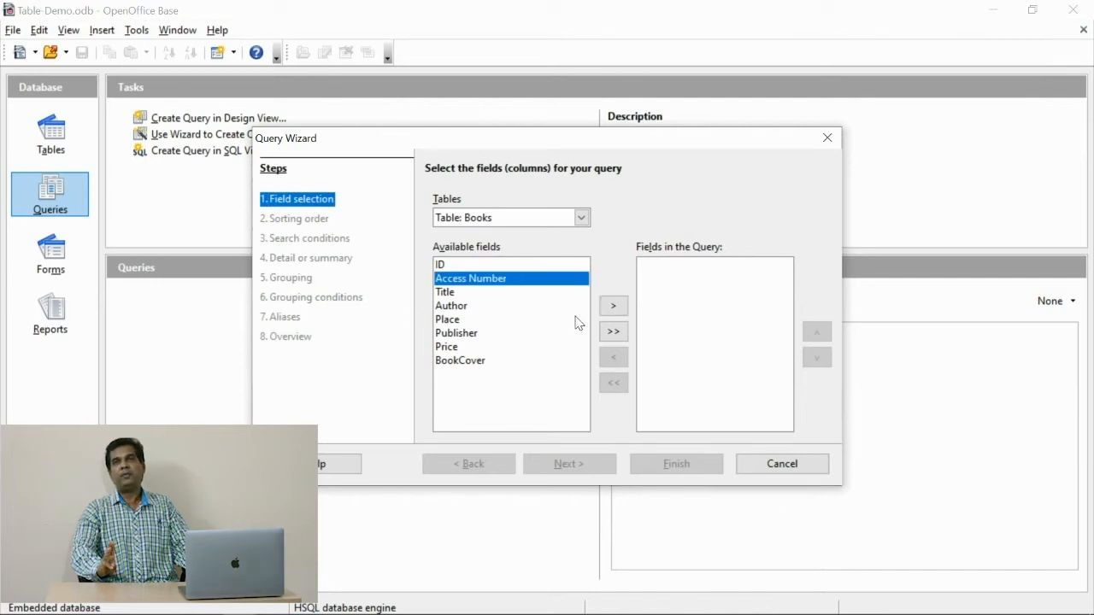
click(612, 306)
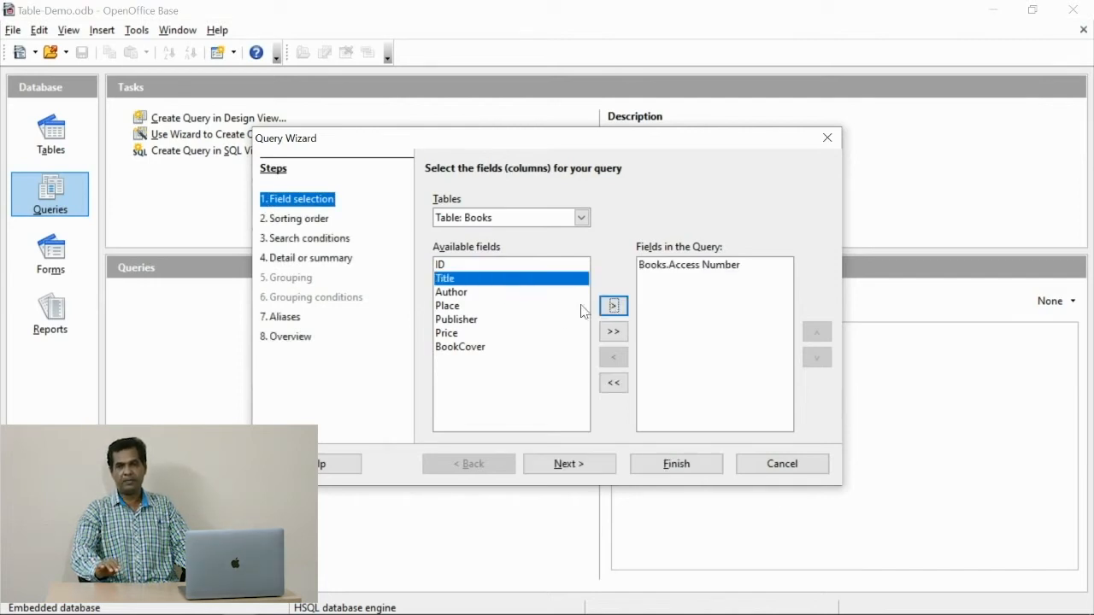
click(612, 306)
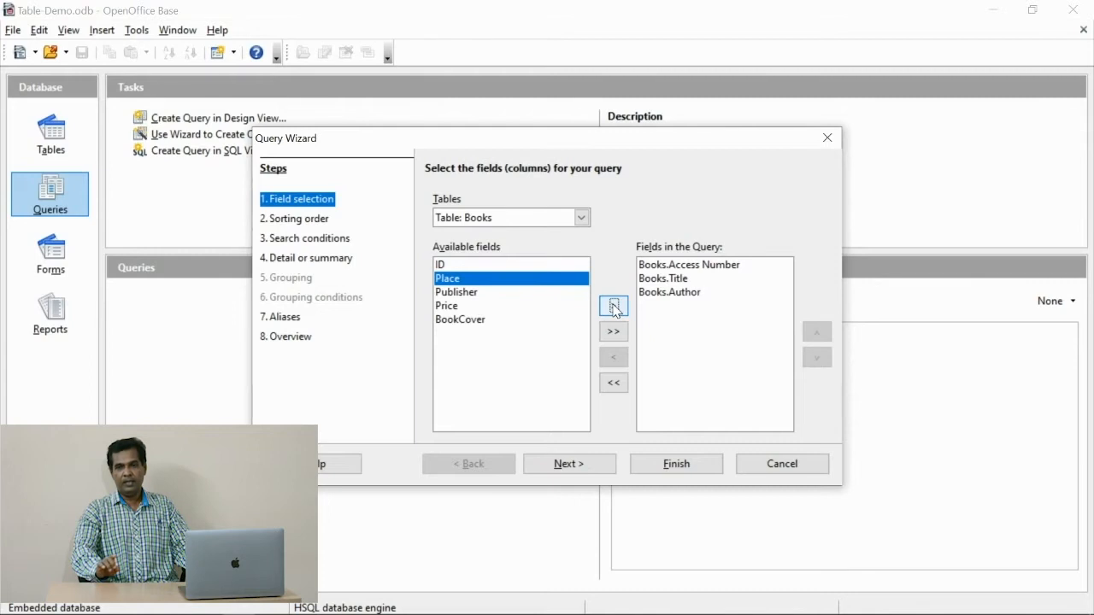
click(568, 463)
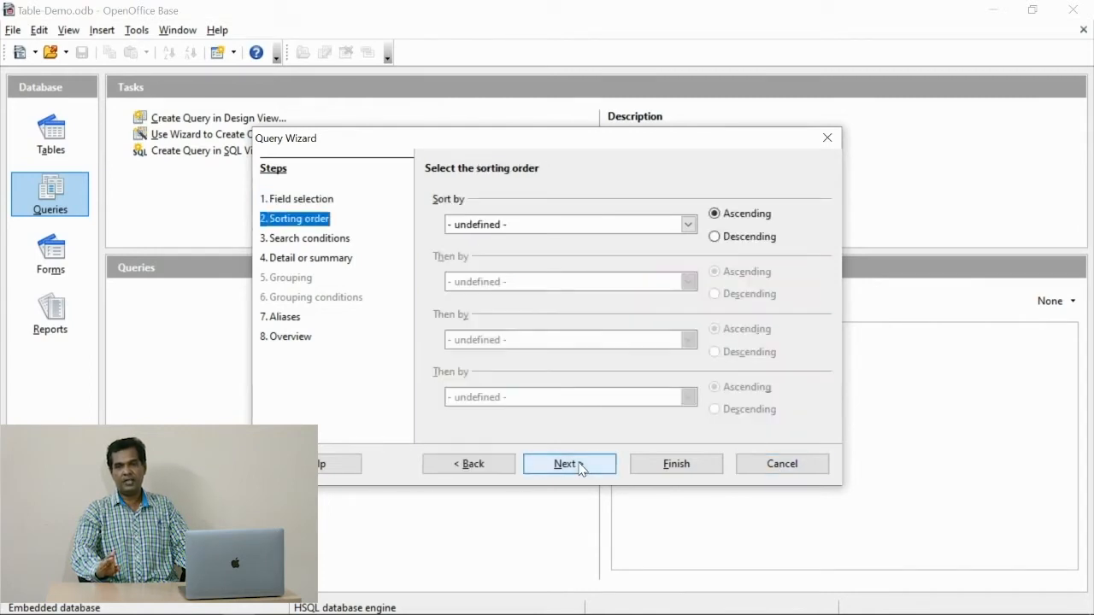
Sort the query by Books.Access Number and continue past the search conditions
click(688, 224)
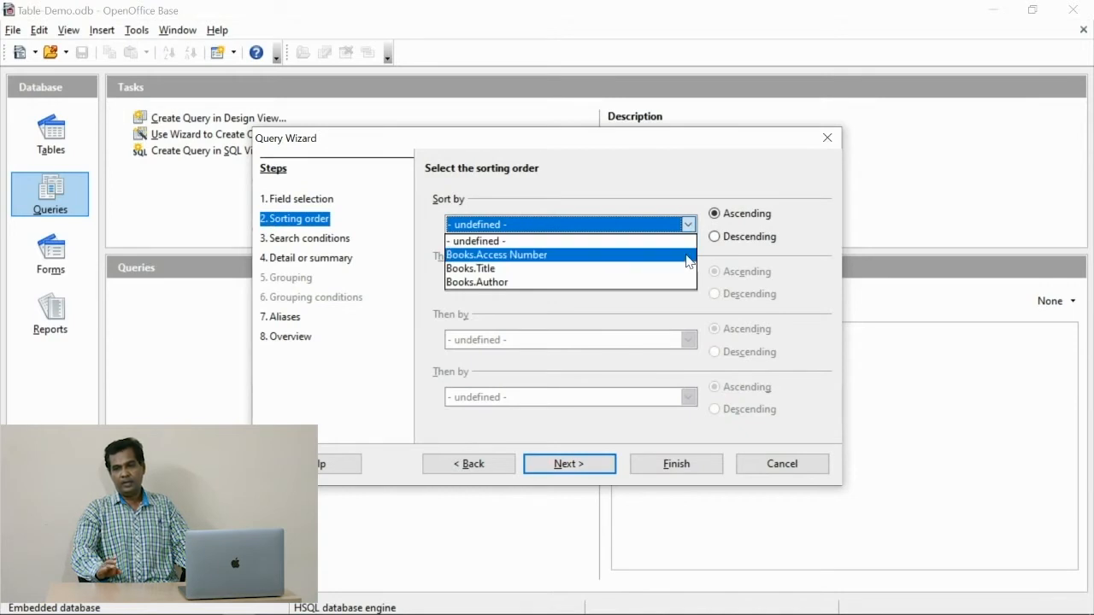
click(689, 256)
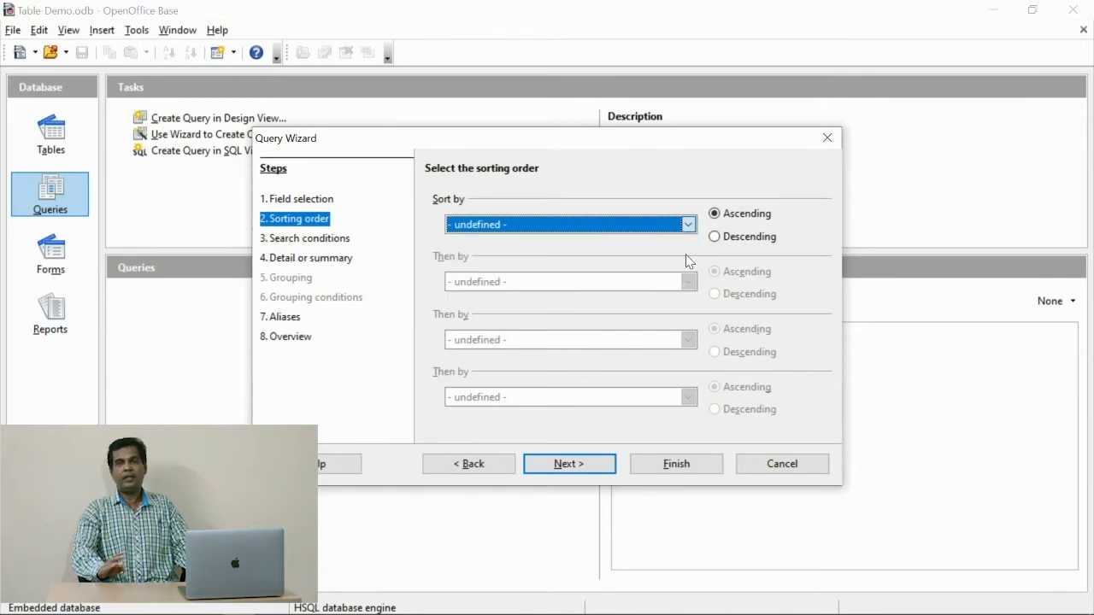
click(598, 467)
click(592, 467)
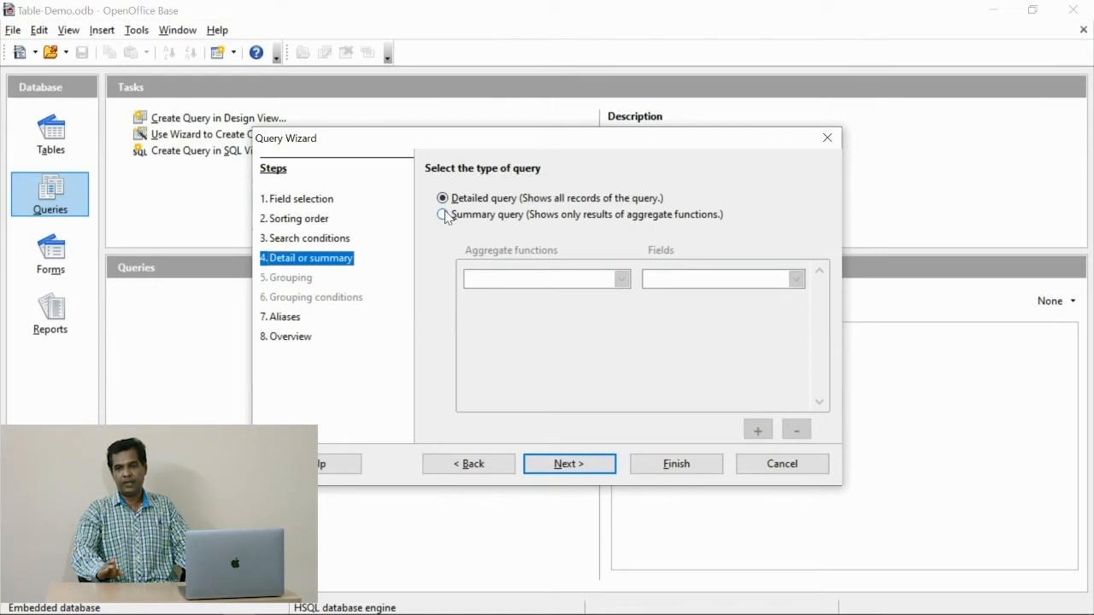
Proceed to the overview, name the query First Query_Books and finish to display its three records
click(569, 463)
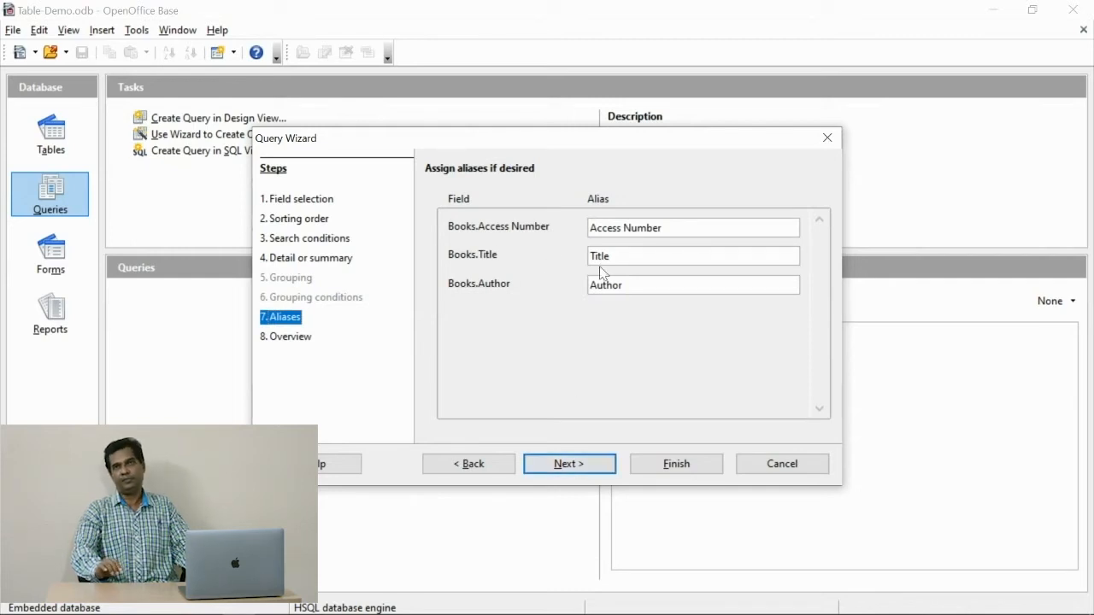
click(569, 463)
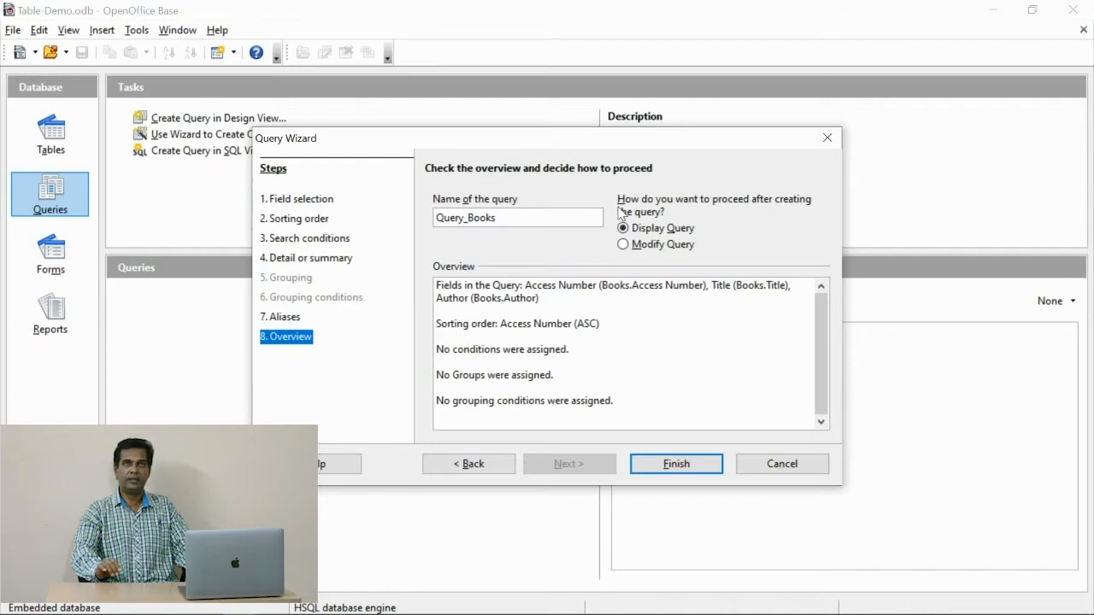
text(first)
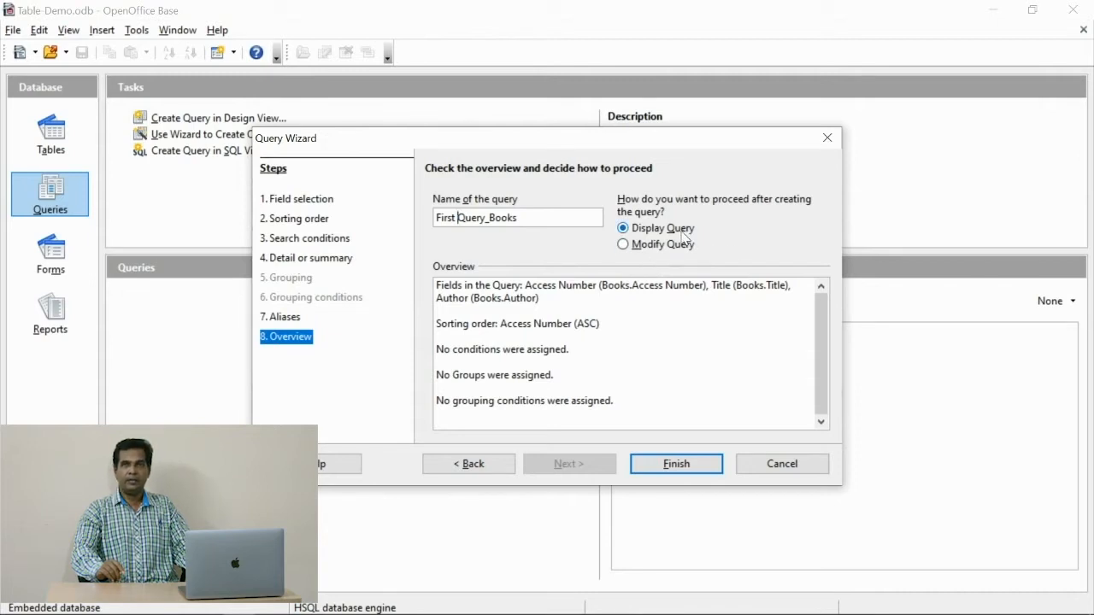
click(689, 466)
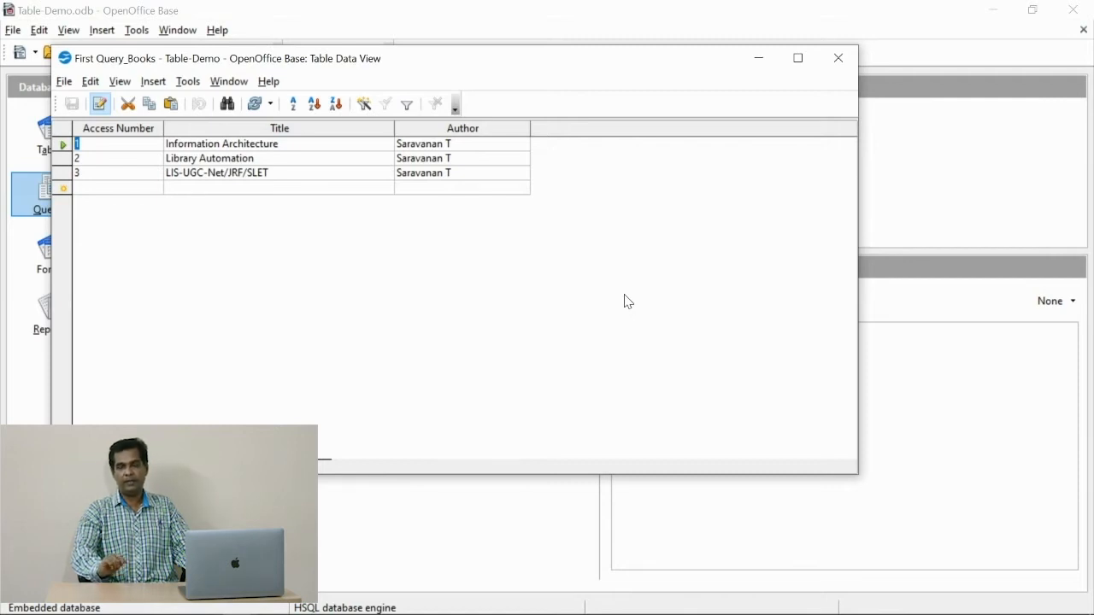
Close the results and reopen First Query_Books in design view for editing
click(840, 62)
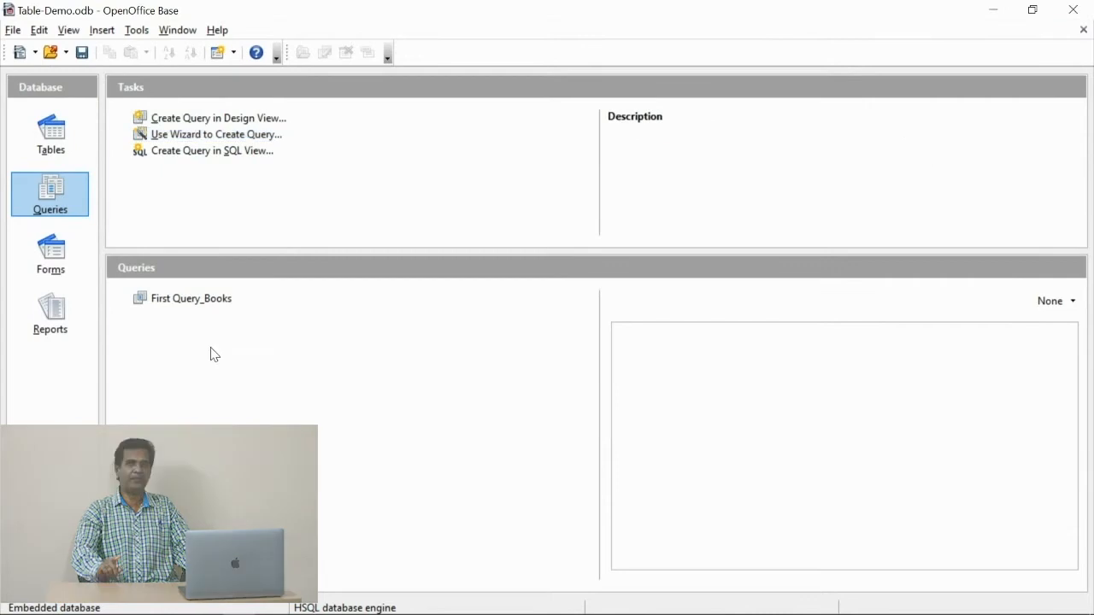
click(192, 300)
right_click(198, 301)
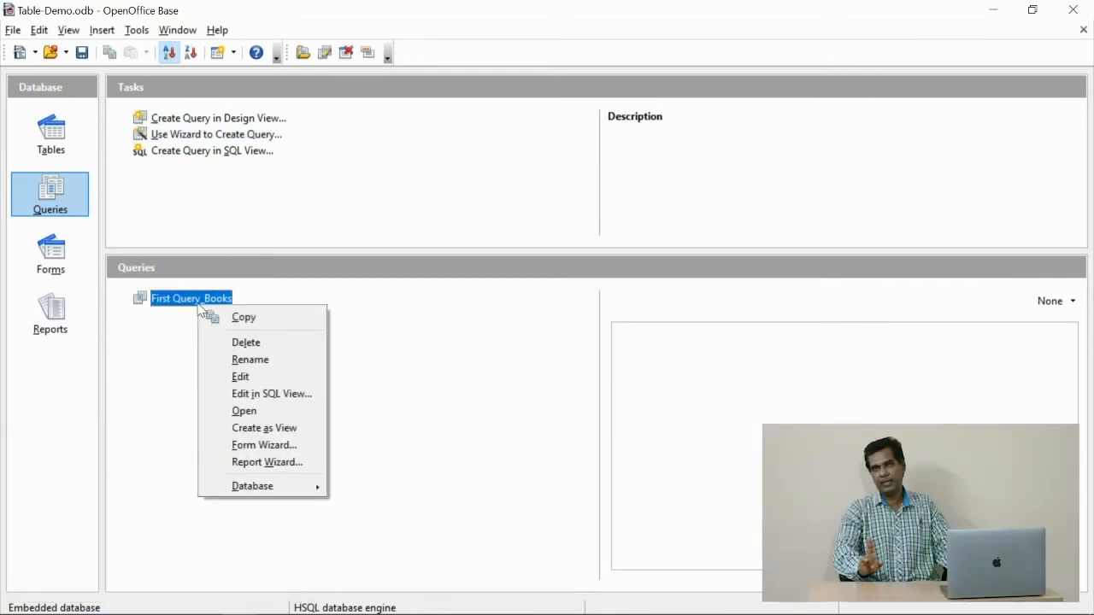
click(240, 376)
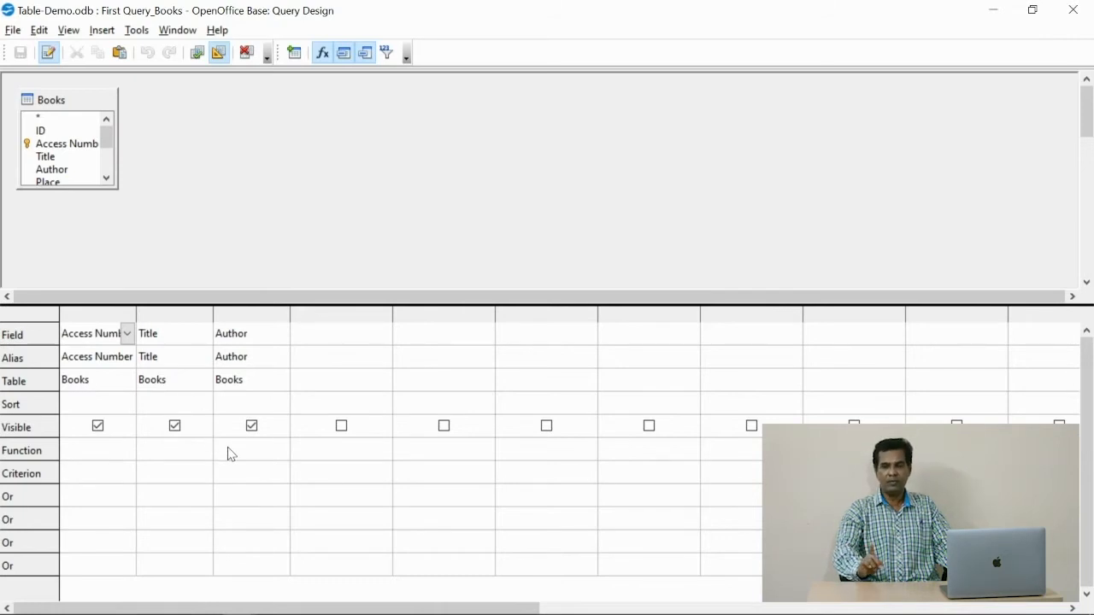
Add Books.Place as a visible fourth column and save the modified query
click(386, 338)
click(385, 335)
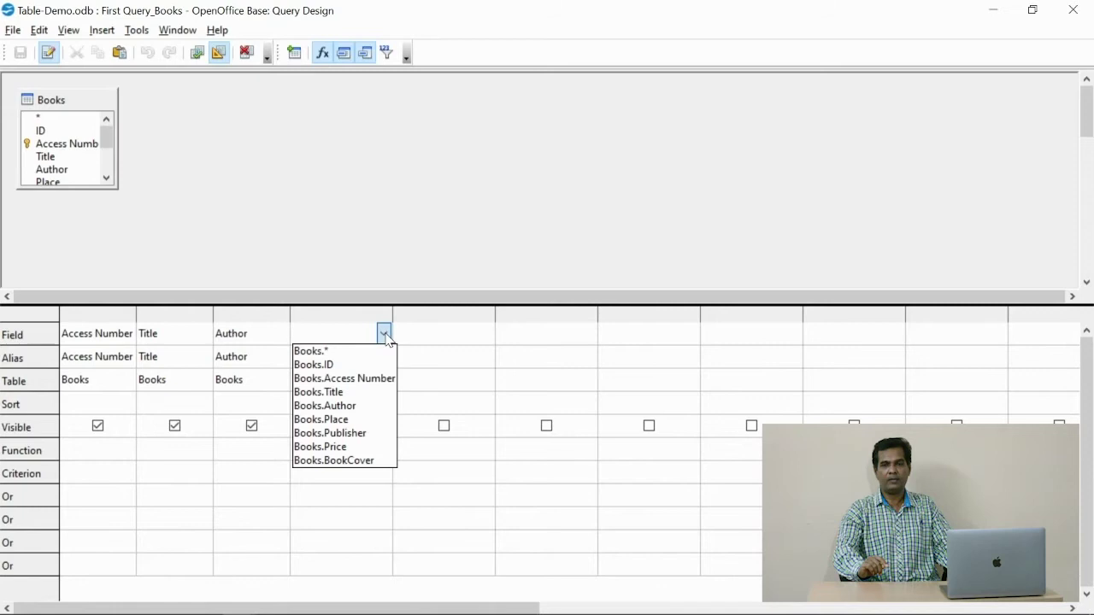
click(367, 420)
click(342, 426)
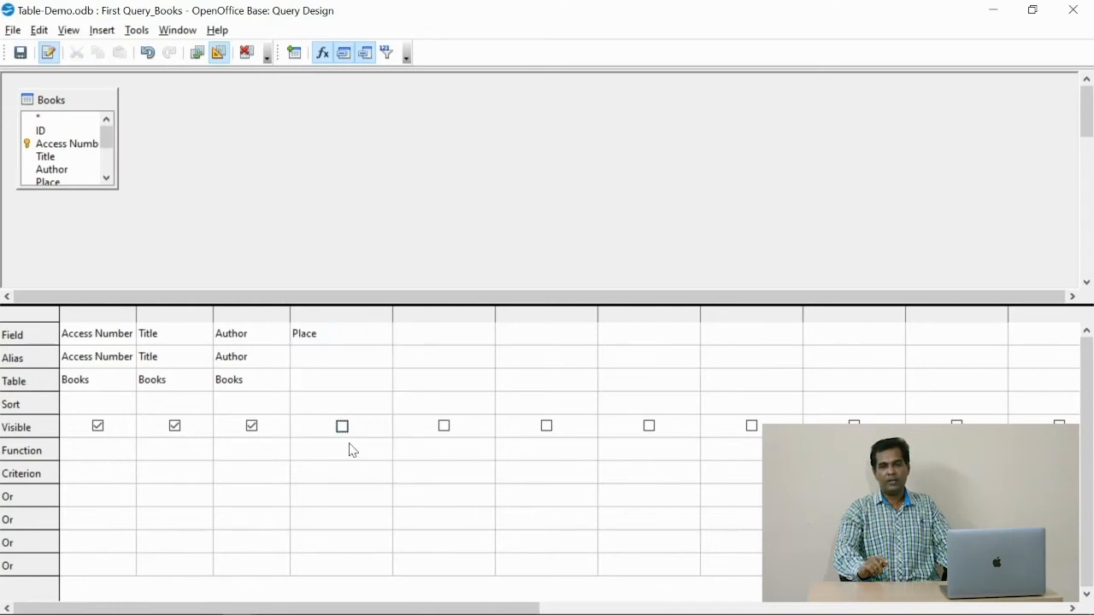
click(343, 426)
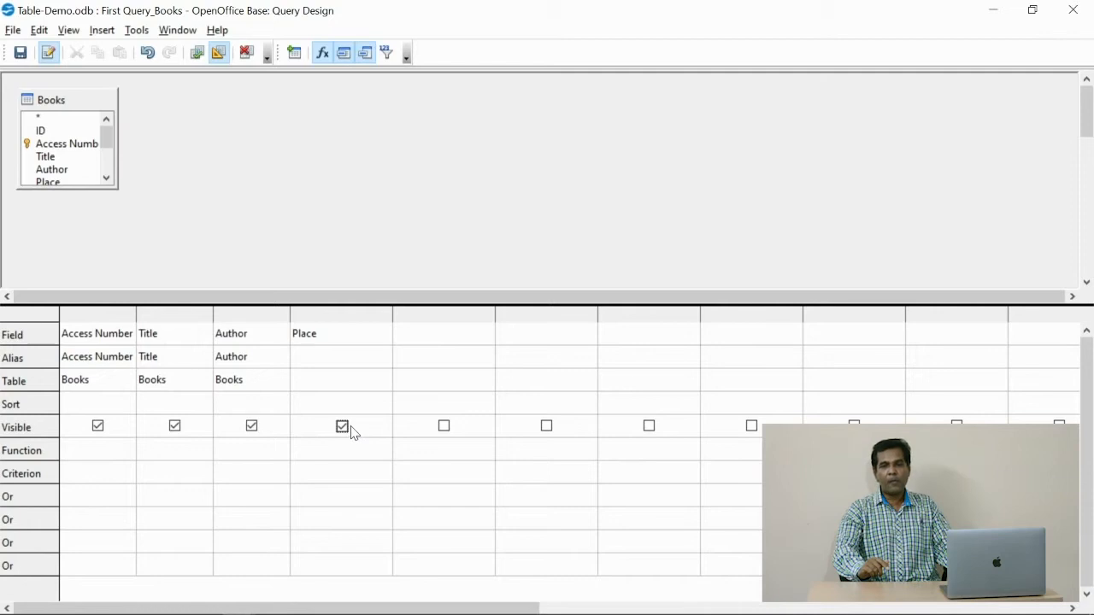
click(20, 54)
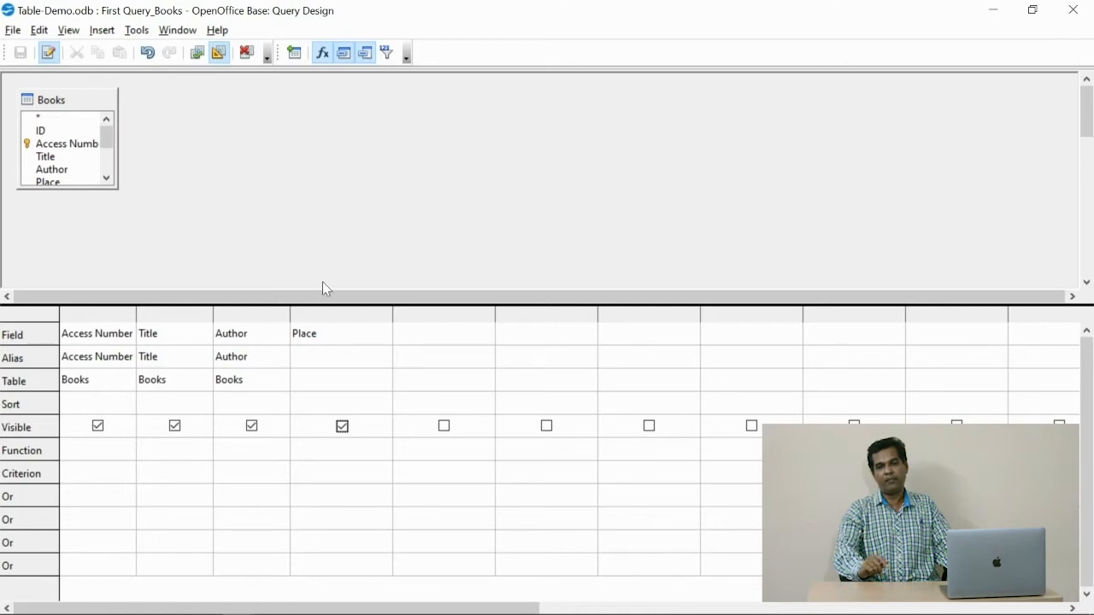
Preview the query's results in the design window, then close it
click(71, 31)
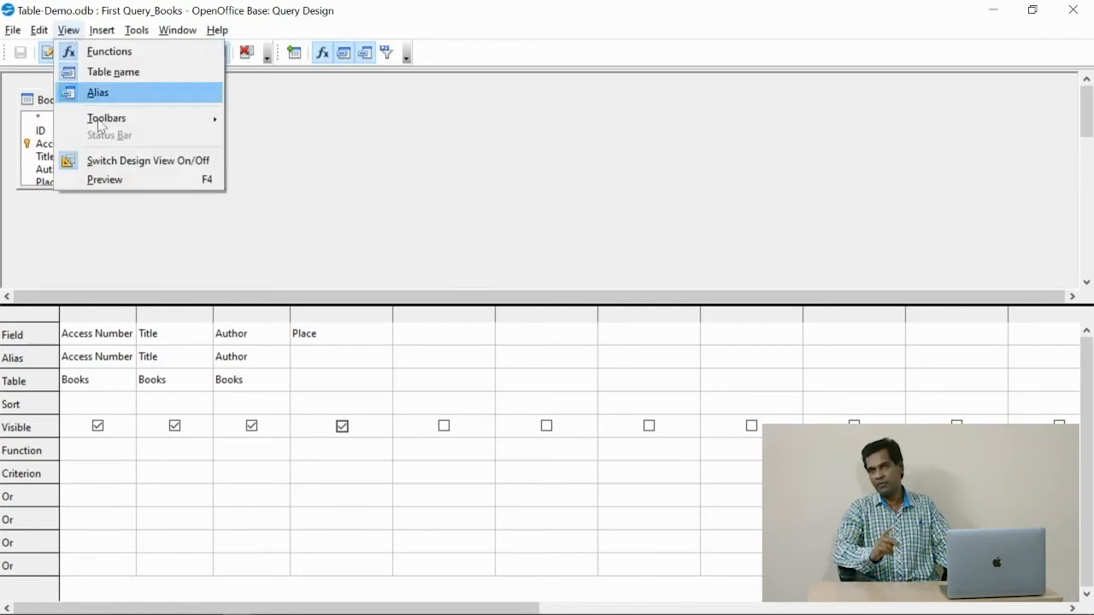
click(104, 179)
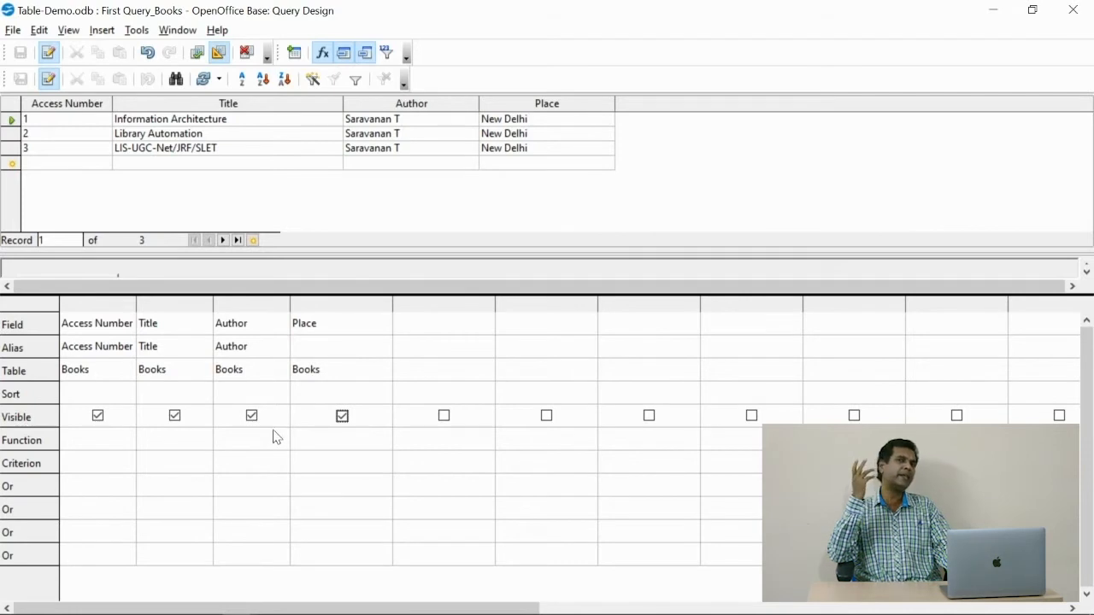
click(1078, 12)
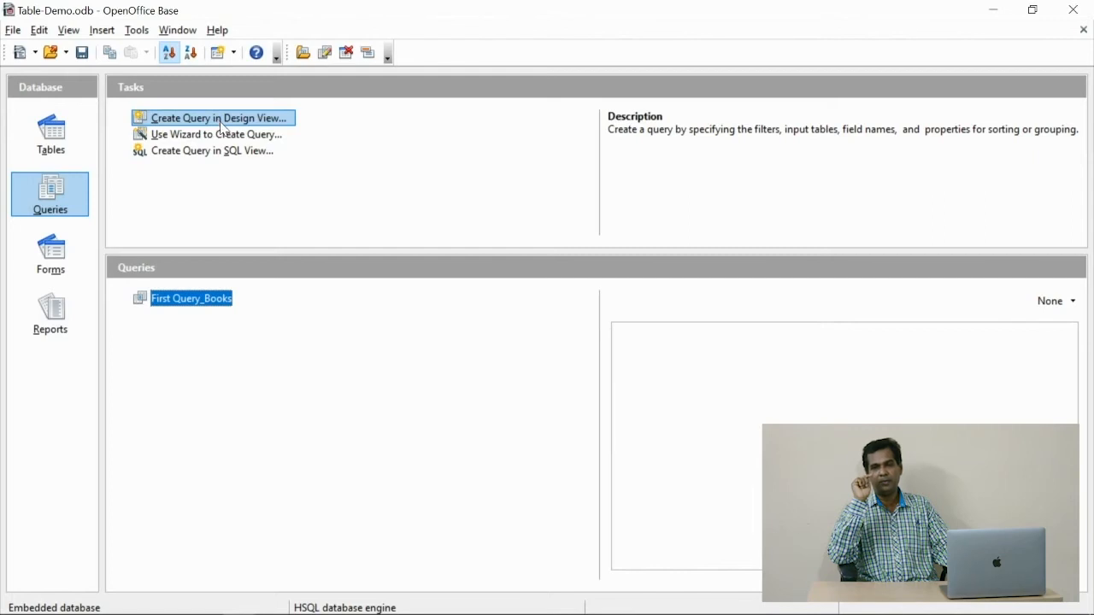
Create a new design-view query on Books with Access Number and Title columns
click(221, 120)
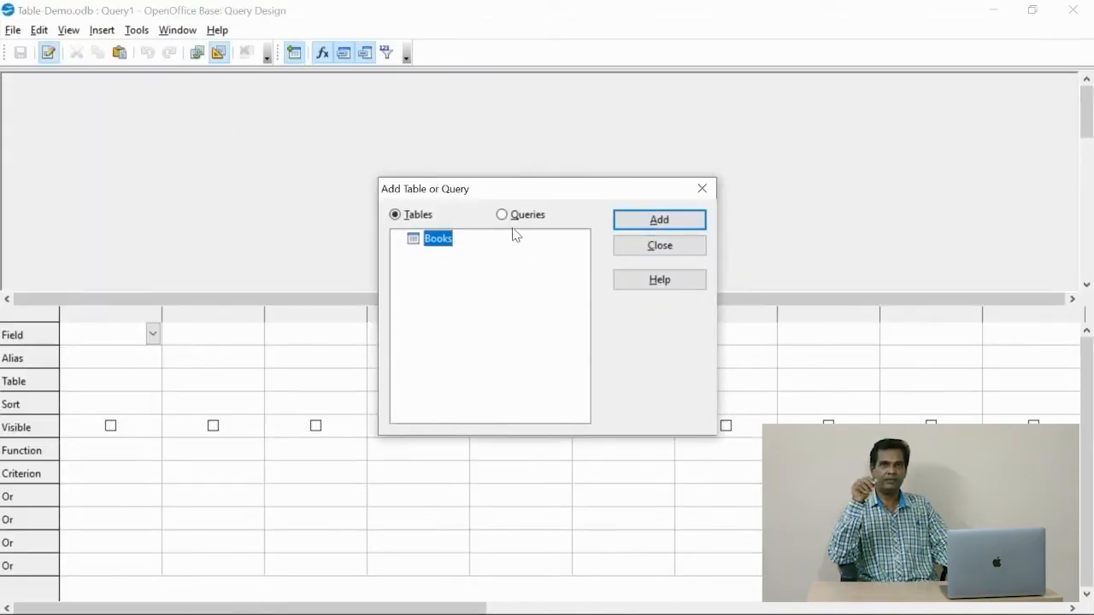
click(659, 219)
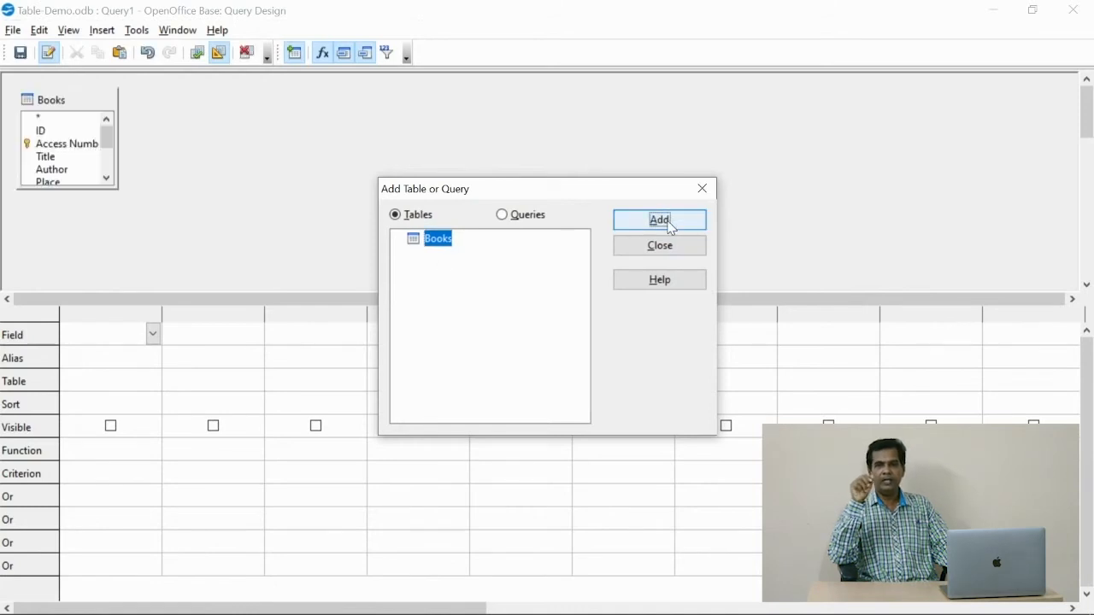
double_click(57, 147)
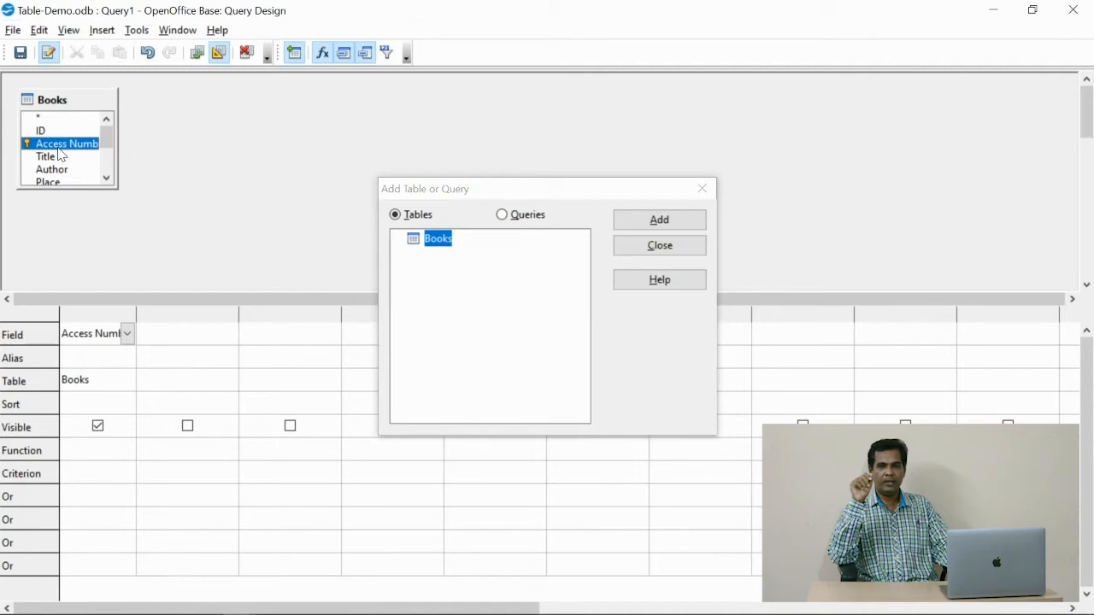
double_click(47, 158)
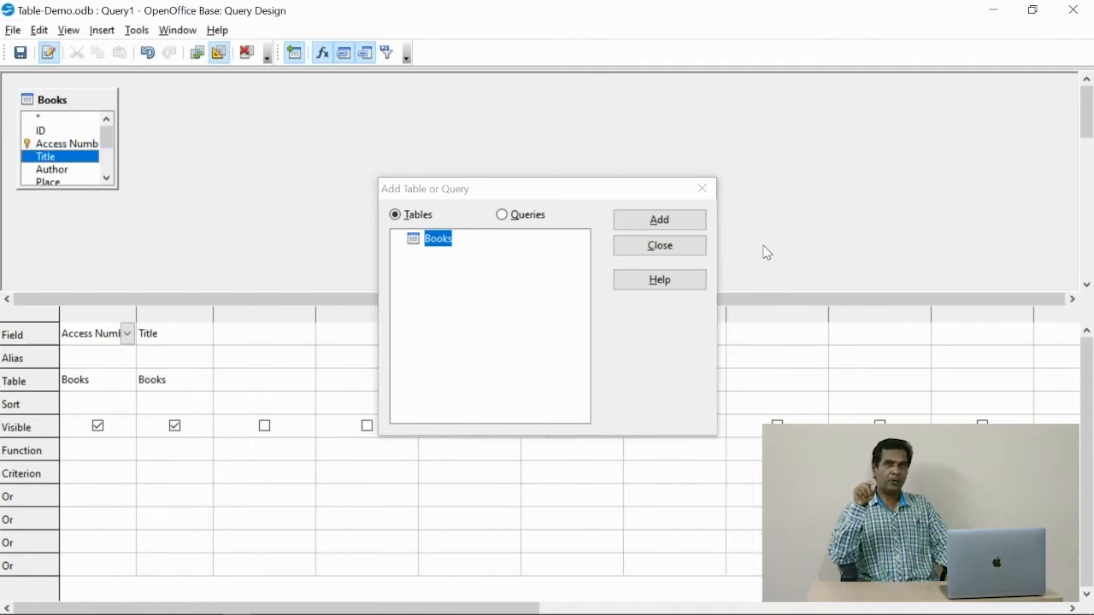
click(690, 250)
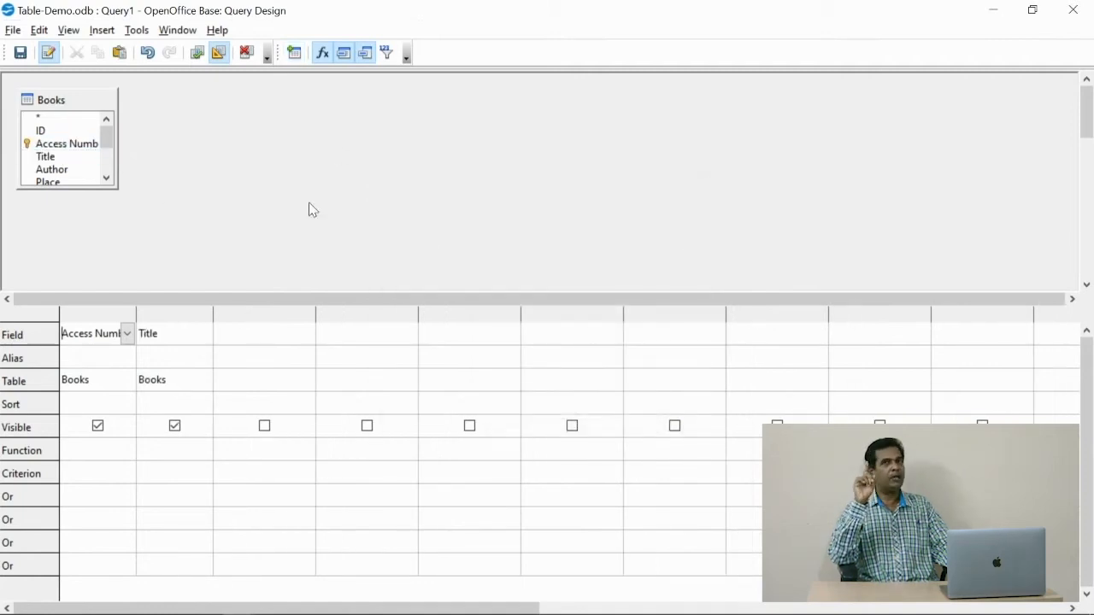
Save the query, editing its name to Second Query-Books
click(20, 53)
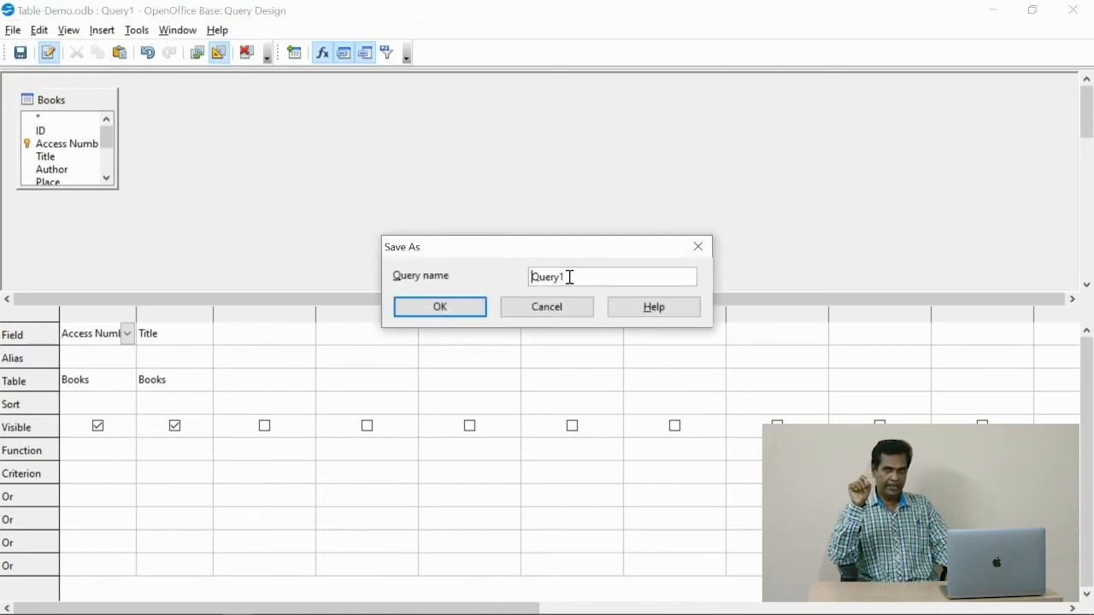
key(Home)
text(Second)
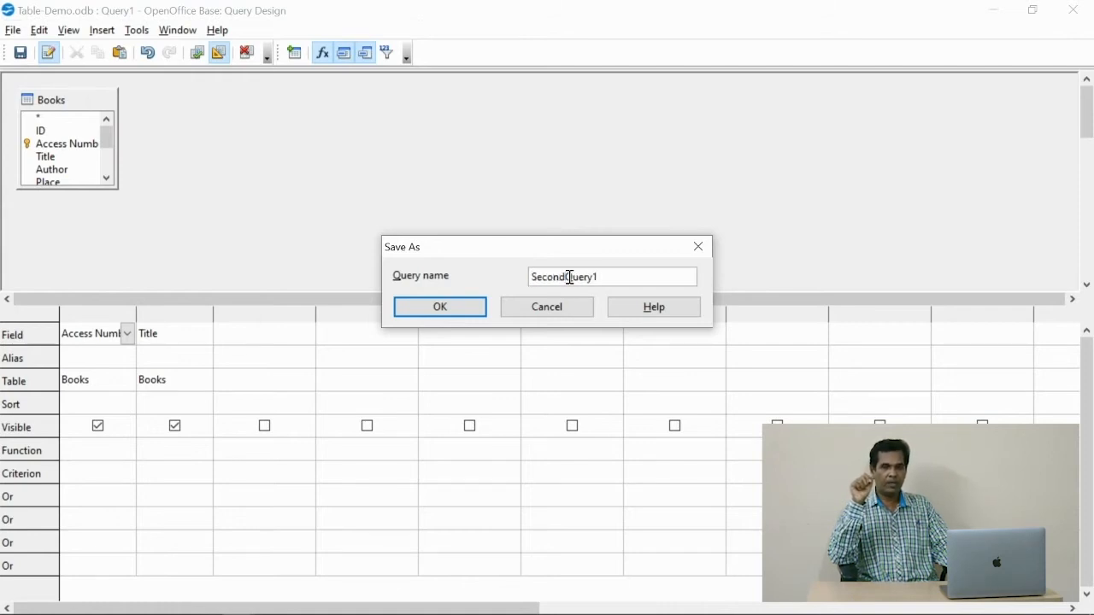
key(End)
key(BackSpace)
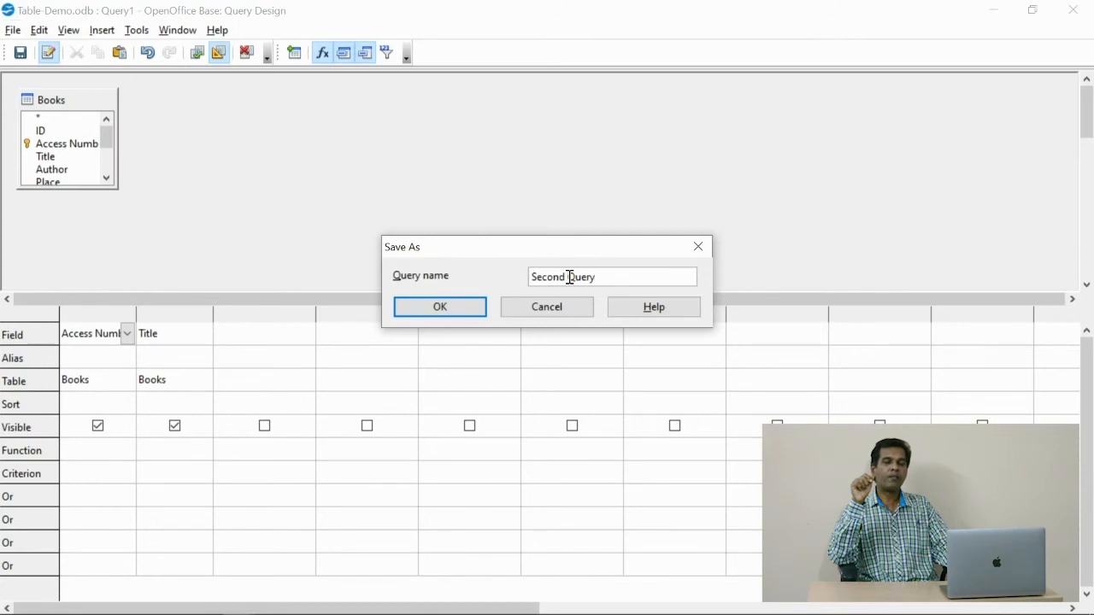
text(Books)
Confirm the Second Query-Books name, close design and run the saved query to view its results
click(439, 307)
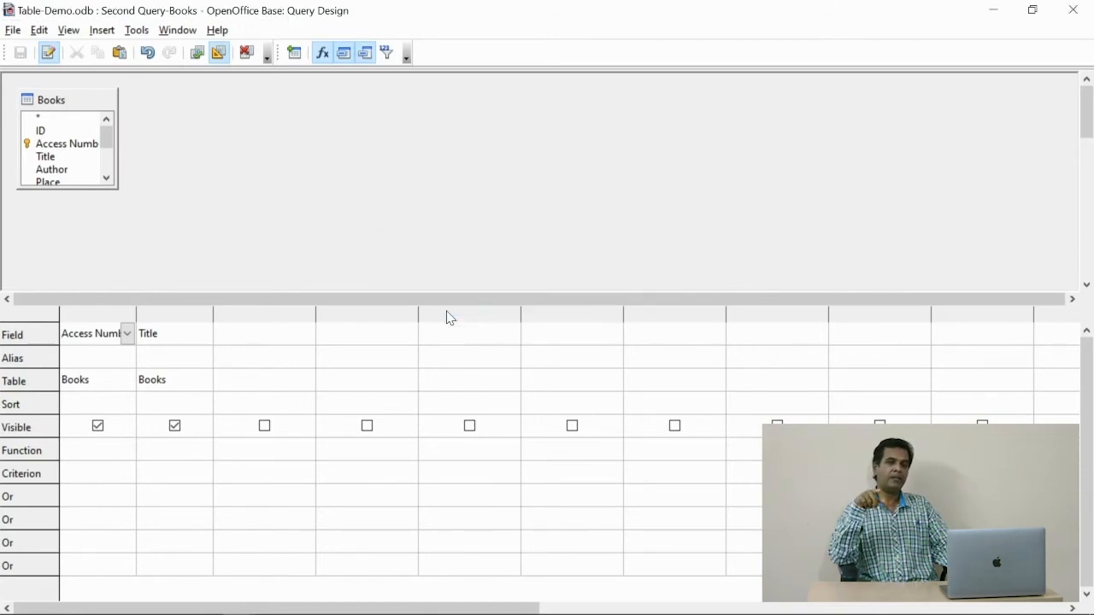
click(1073, 10)
click(224, 314)
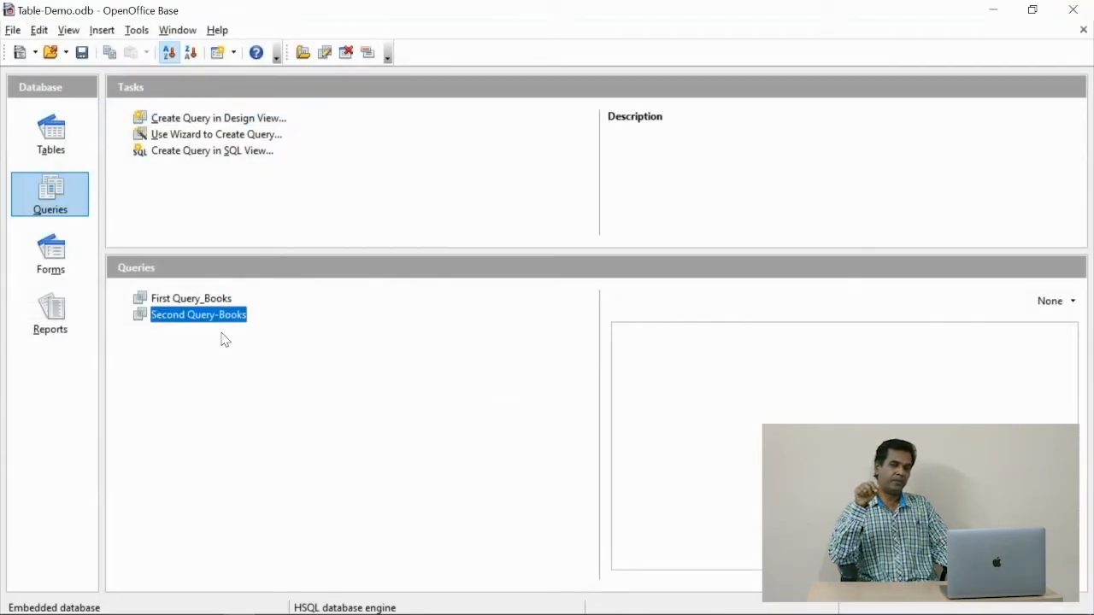
double_click(227, 319)
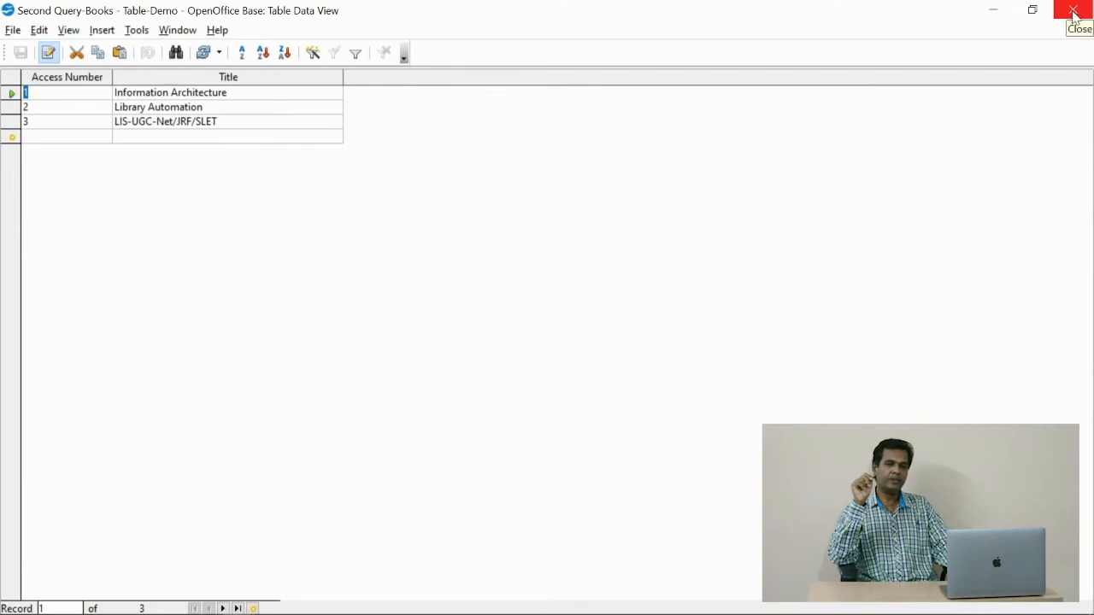
click(1075, 10)
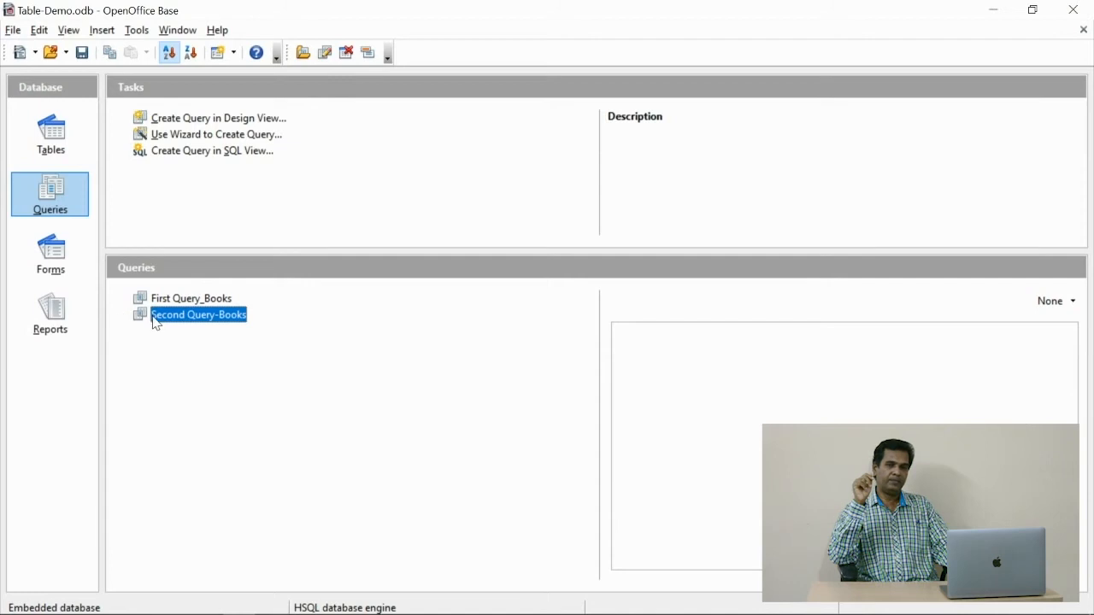
Return to the Queries section and start a new blank query in SQL View
click(50, 254)
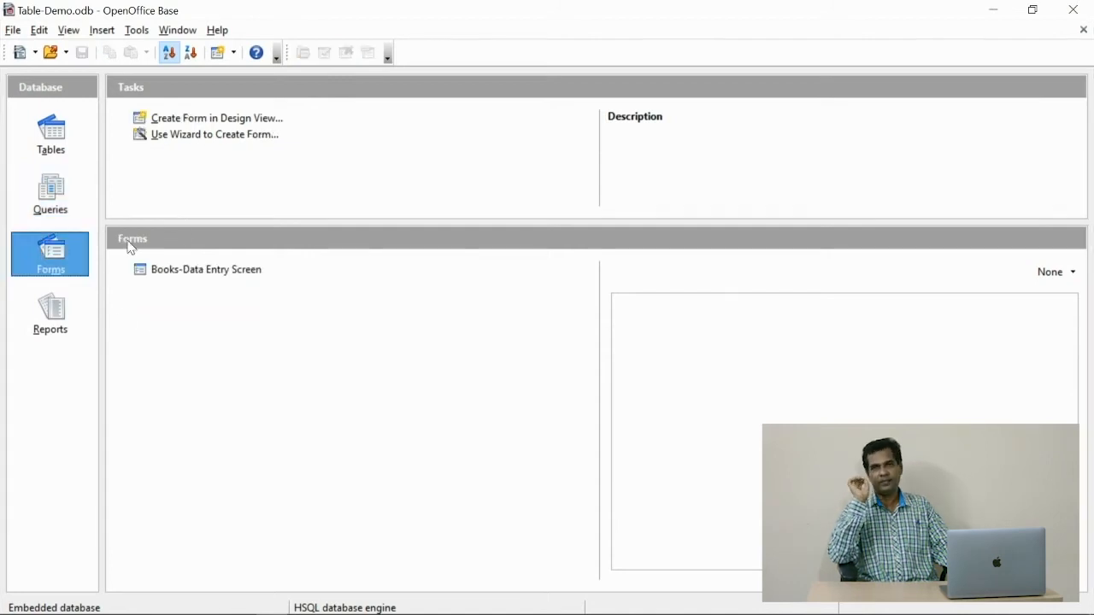
click(50, 195)
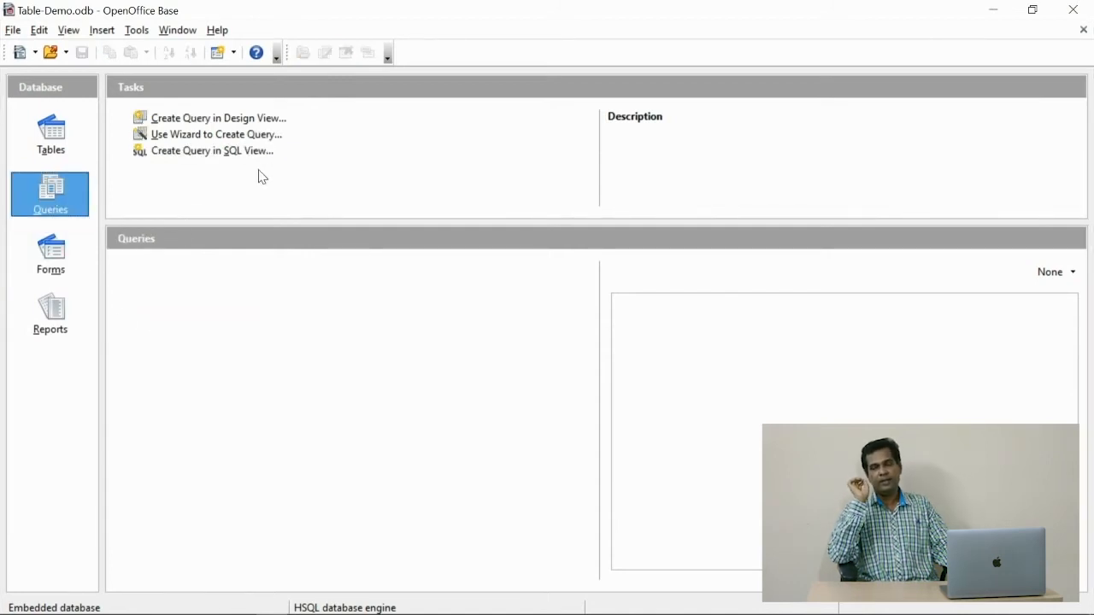
click(225, 134)
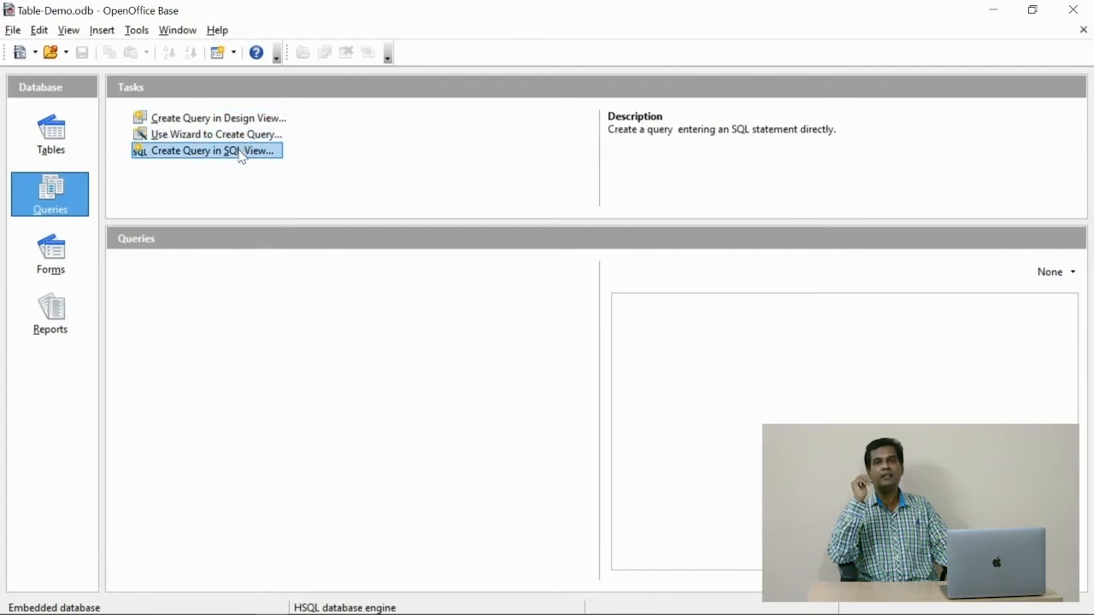
click(237, 152)
click(238, 152)
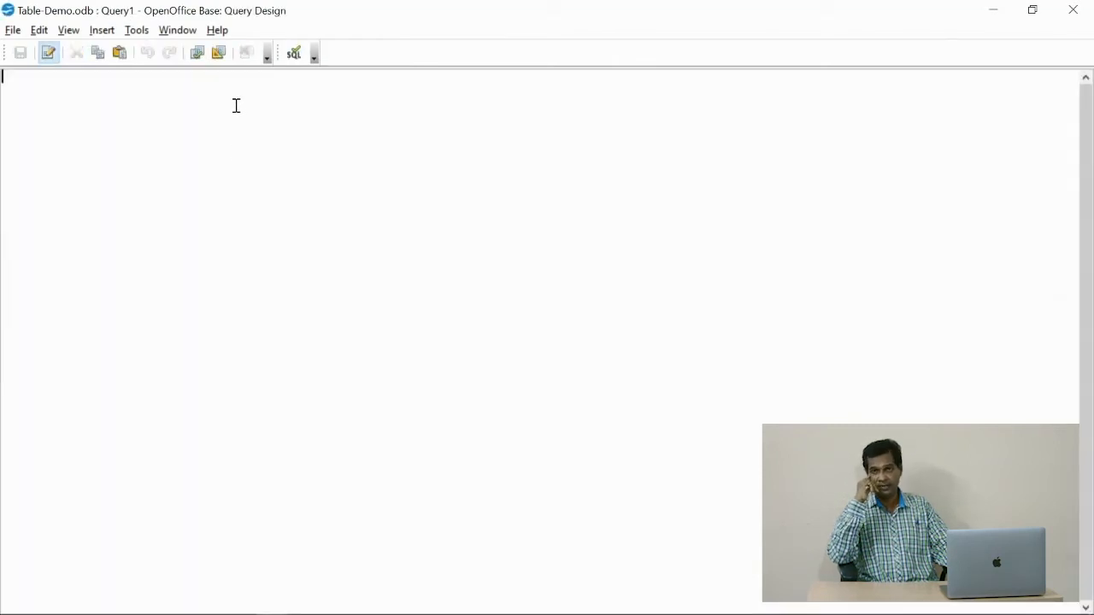
text(select )
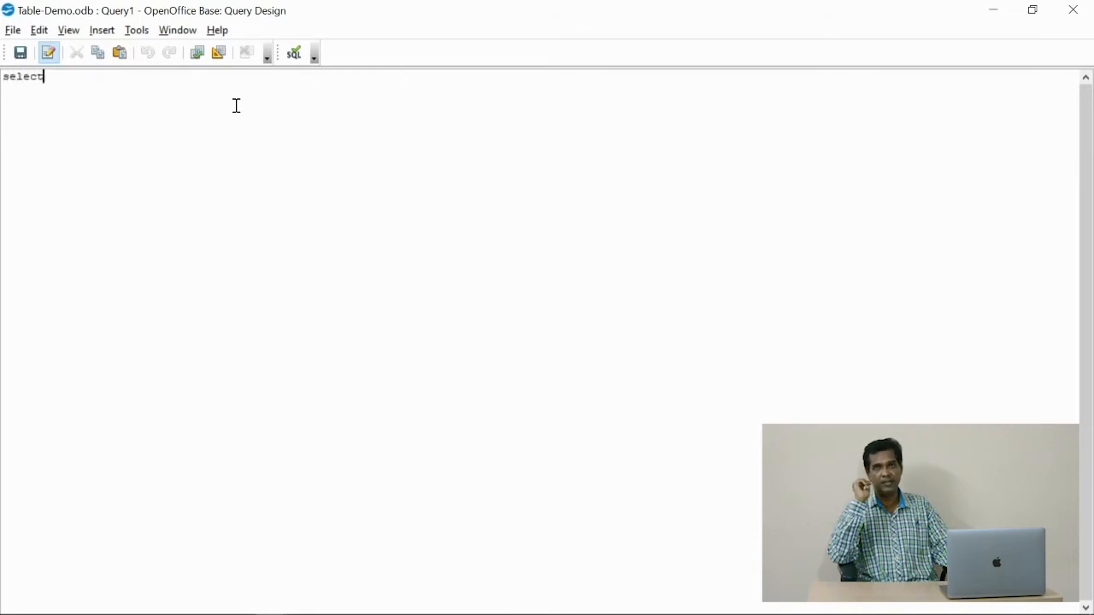
text("Books)
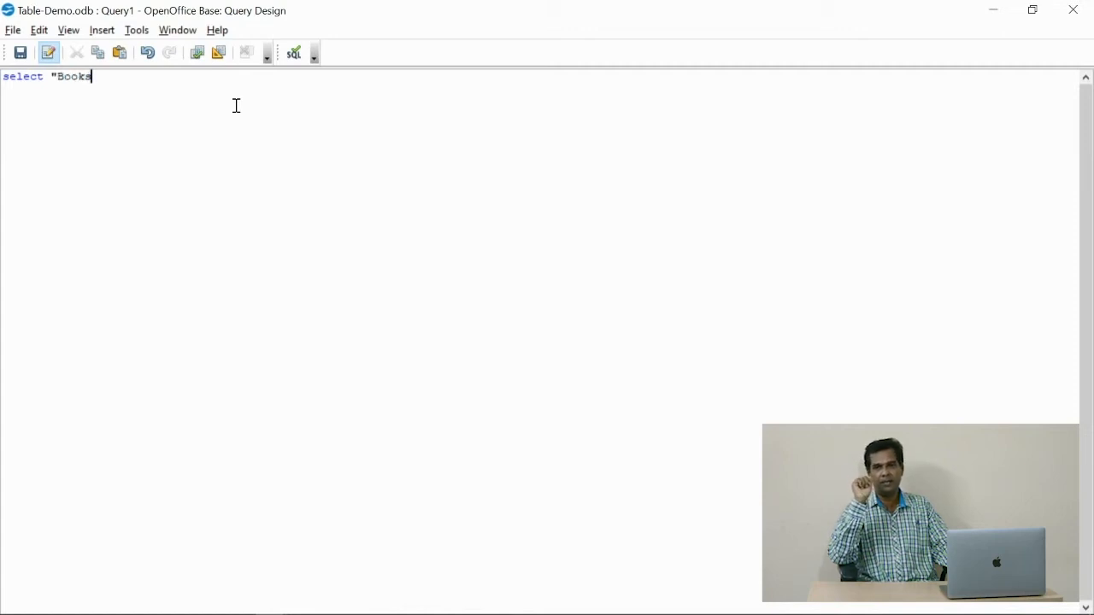
text(".)
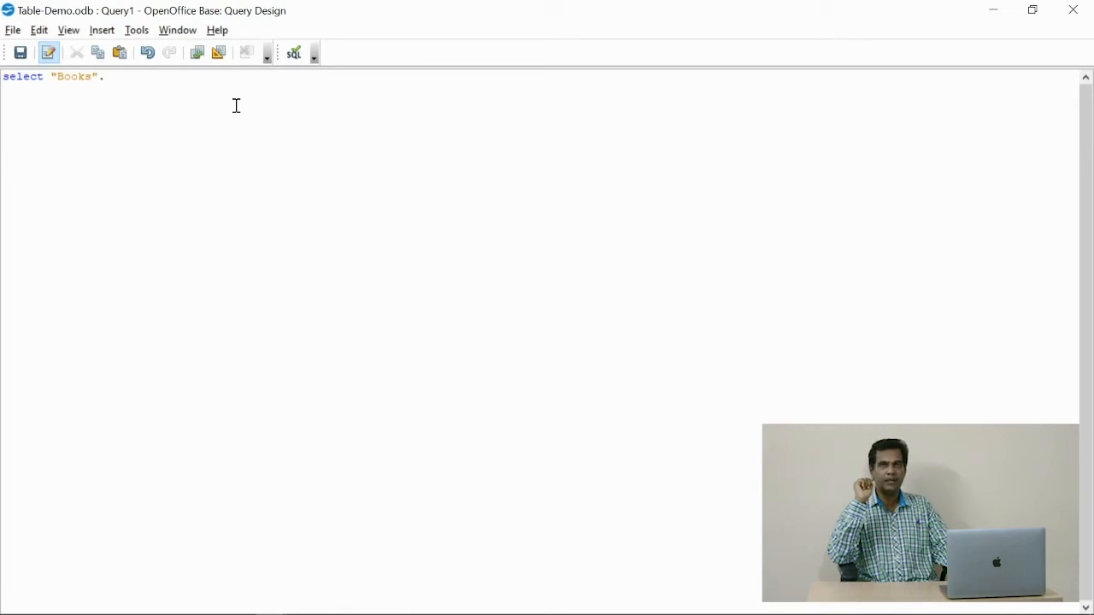
text("Access Number")
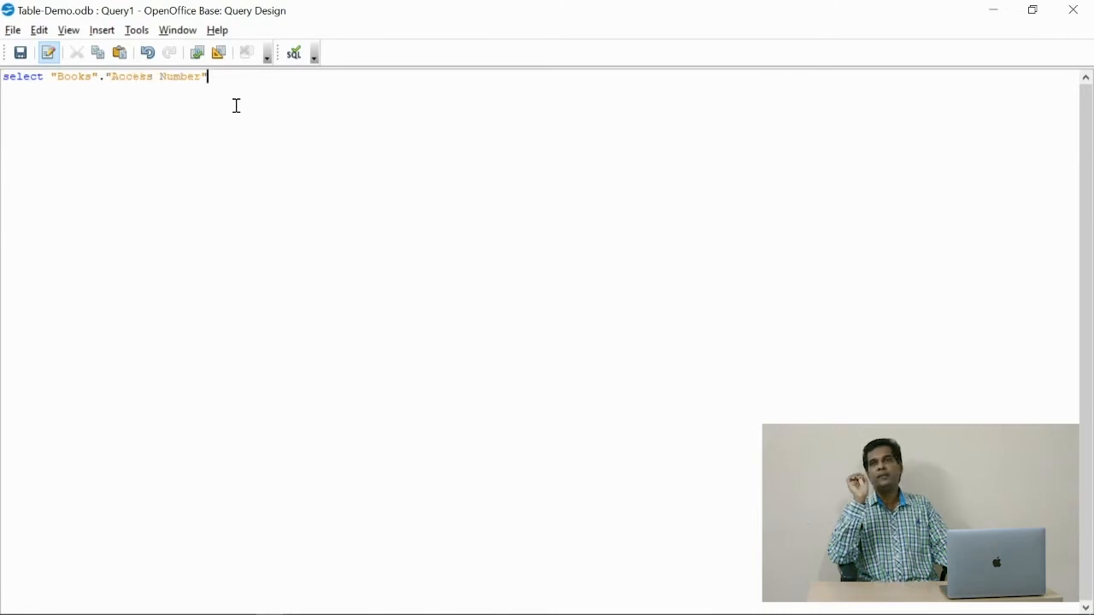
text(,)
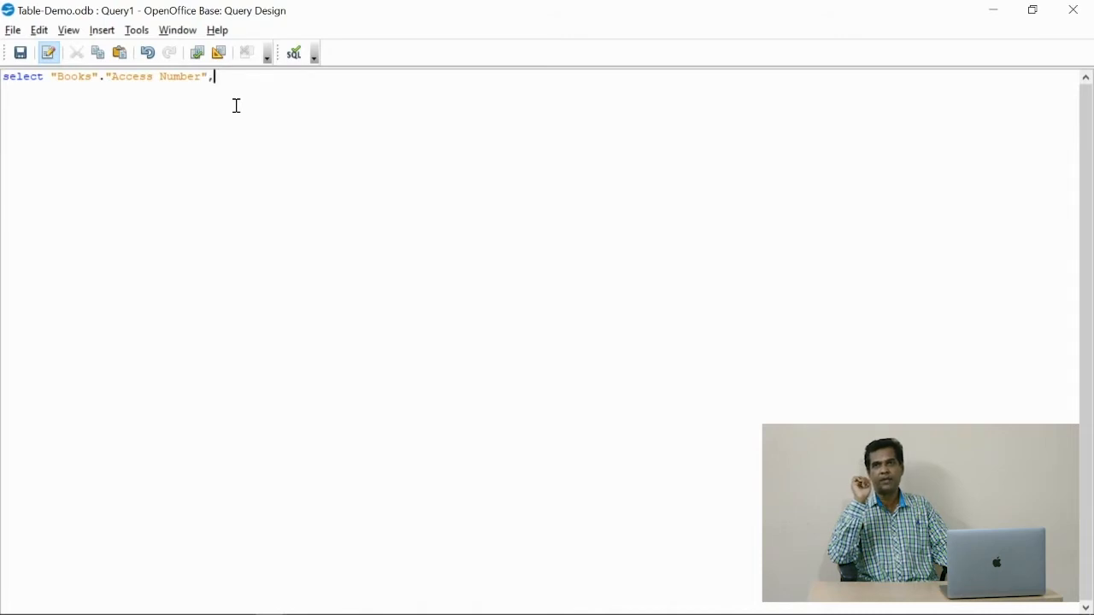
text("Books)
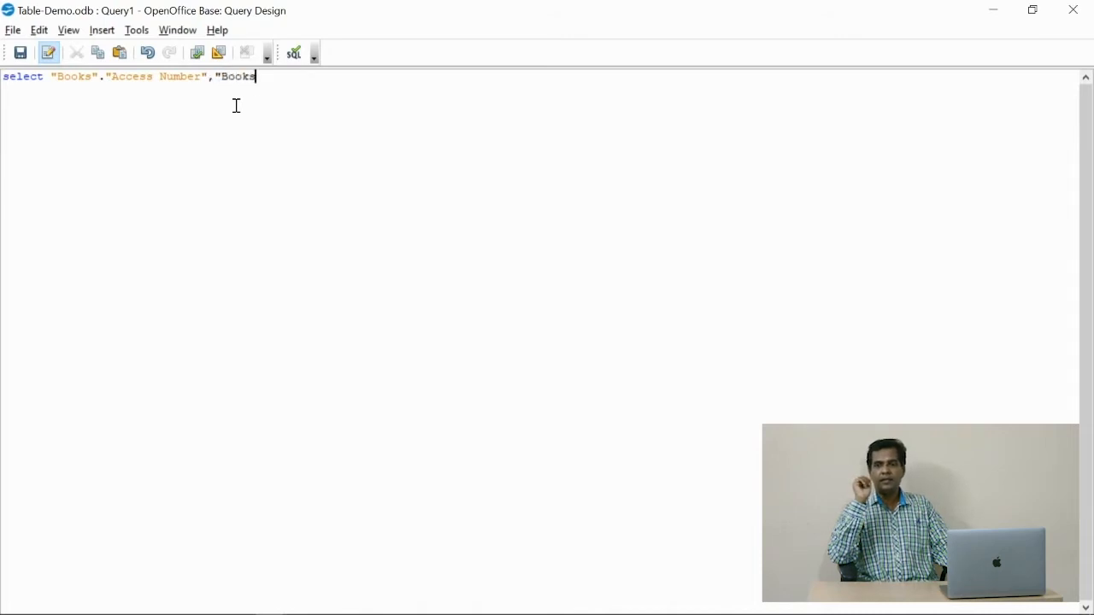
text("."Title)
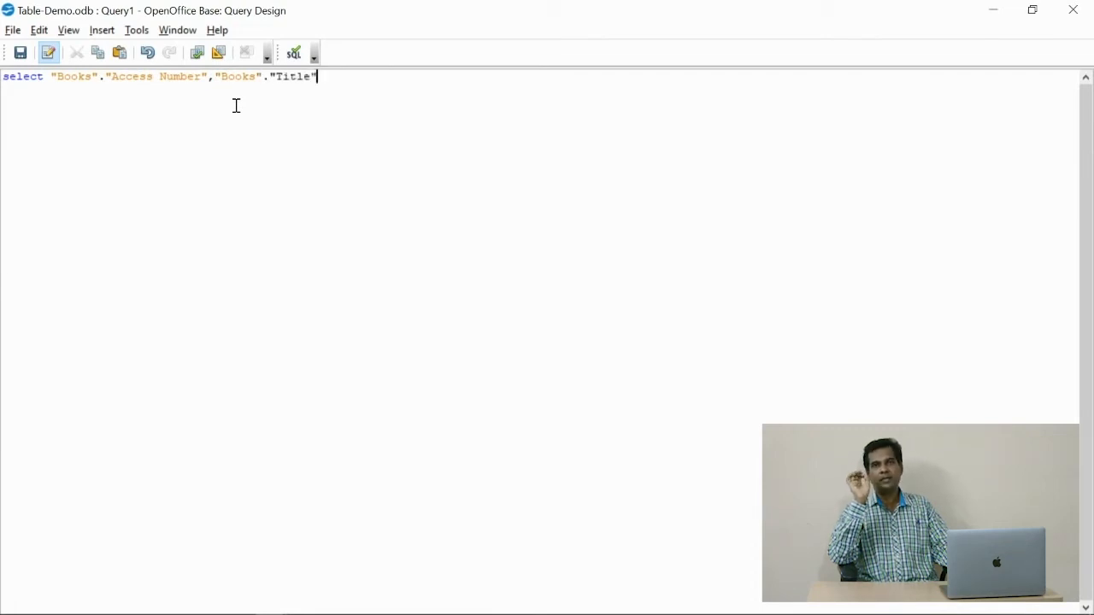
text(",)
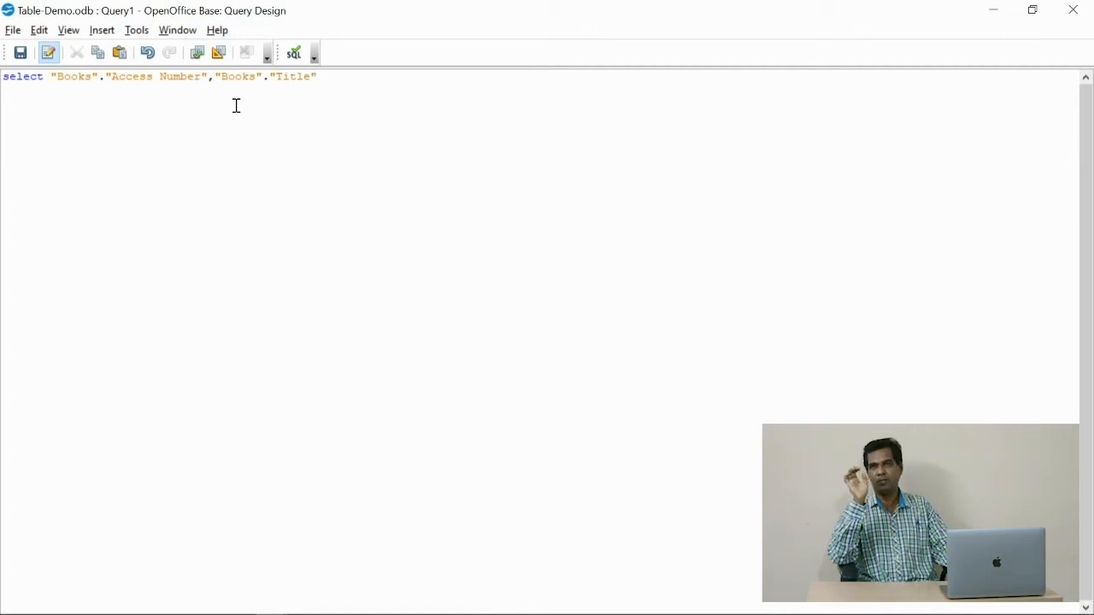
text("Books)
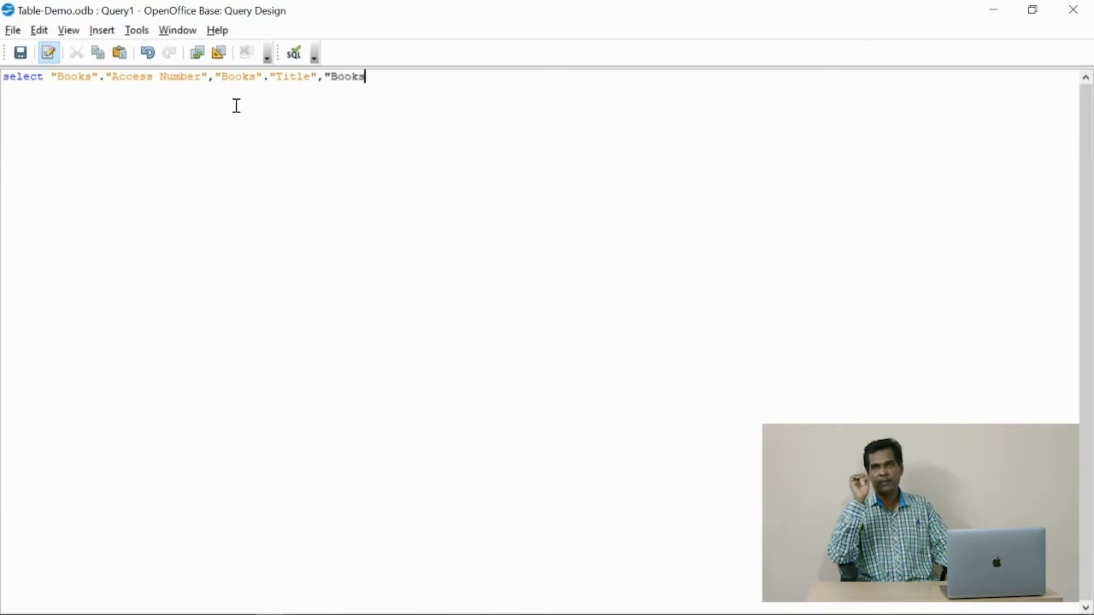
text(".)
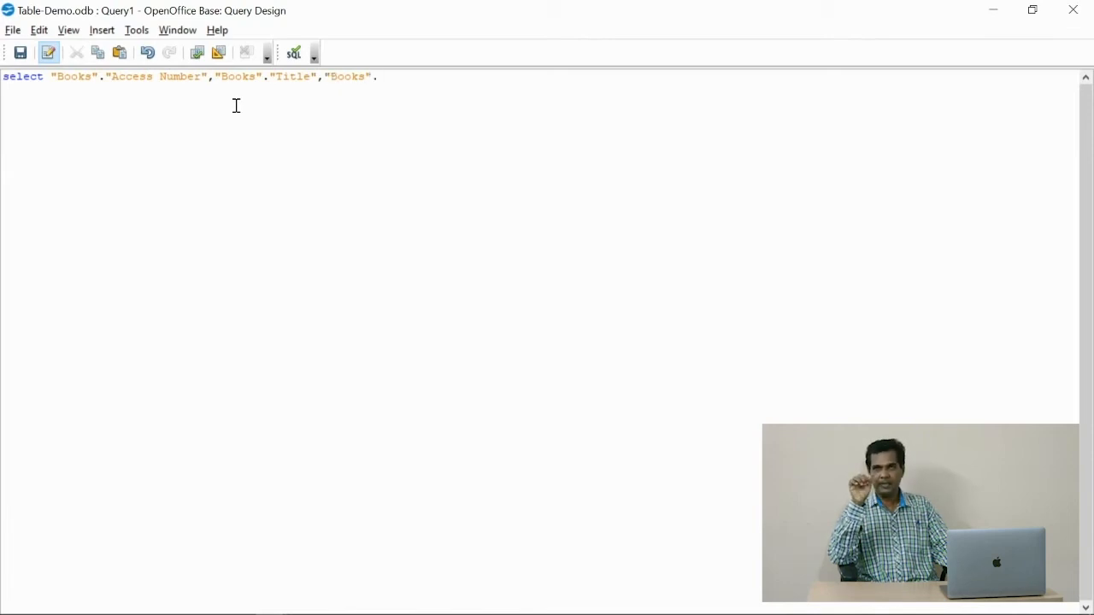
text("Author")
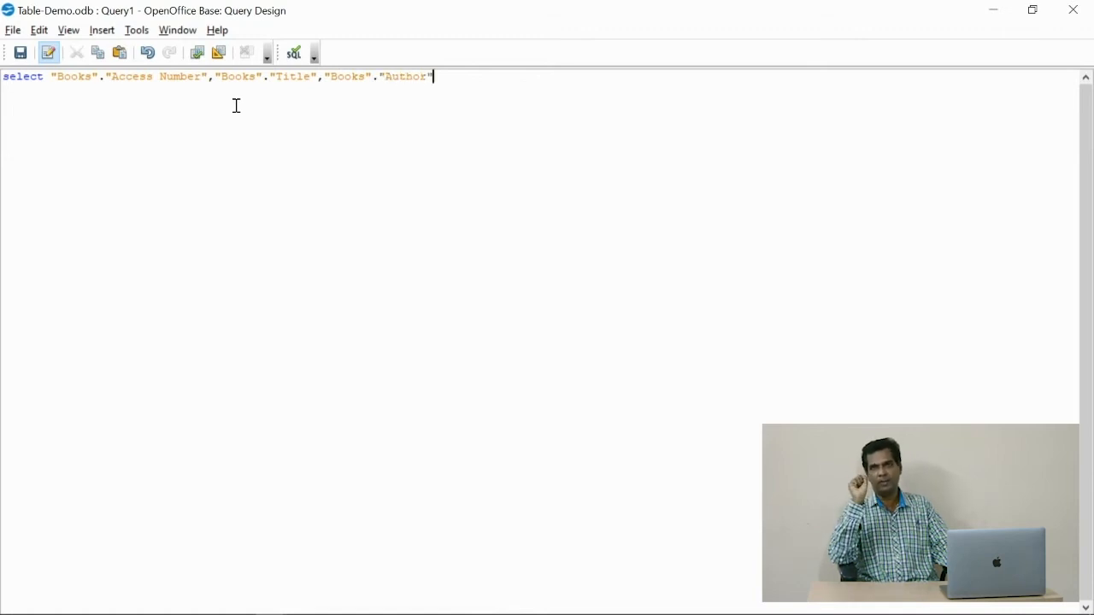
text( from B)
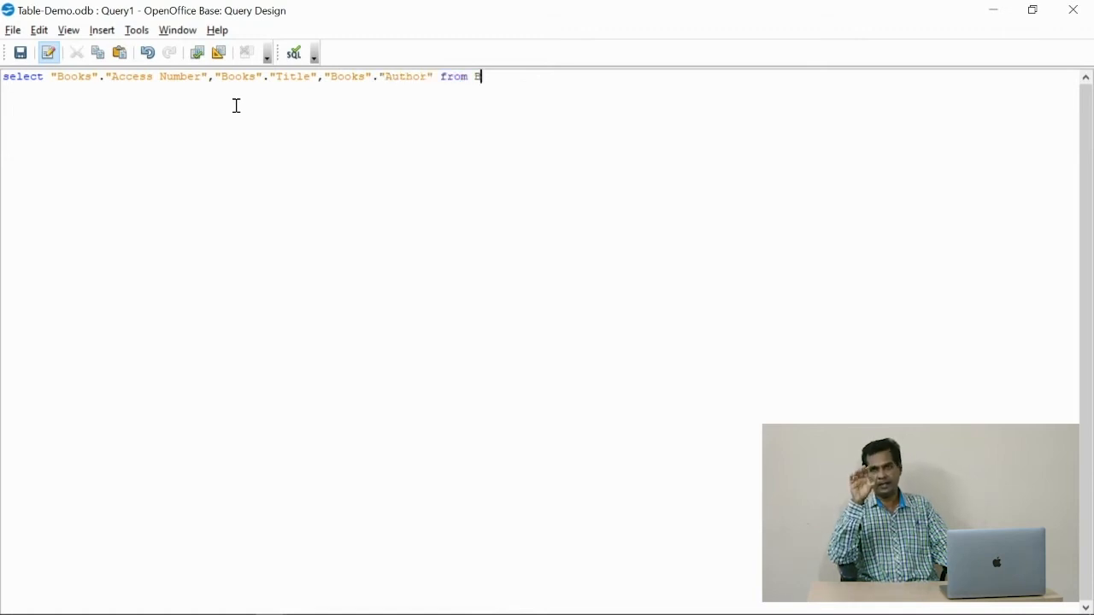
text(ooks)
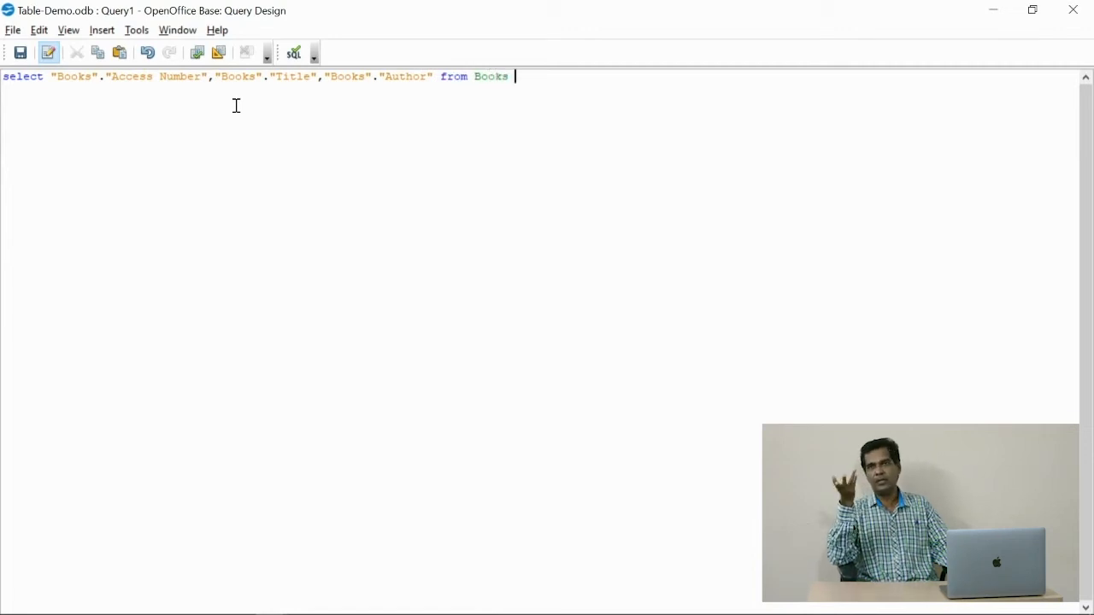
Write the SELECT statement for Access Number, Title and Author from Books
key(BackSpace)
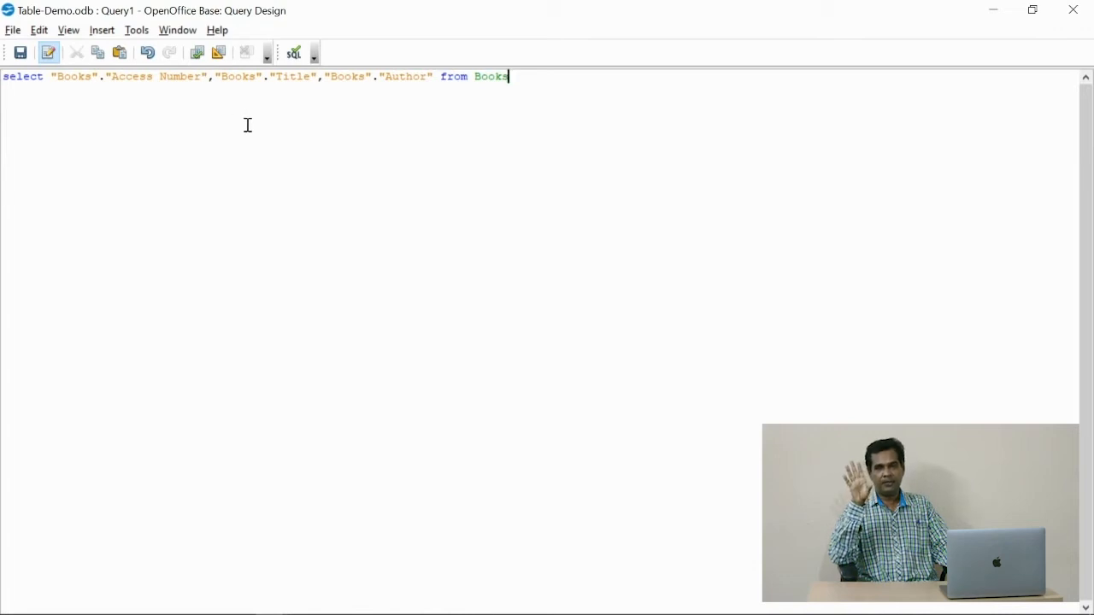
Run the SQL query with F5 to return the three book records
key(F5)
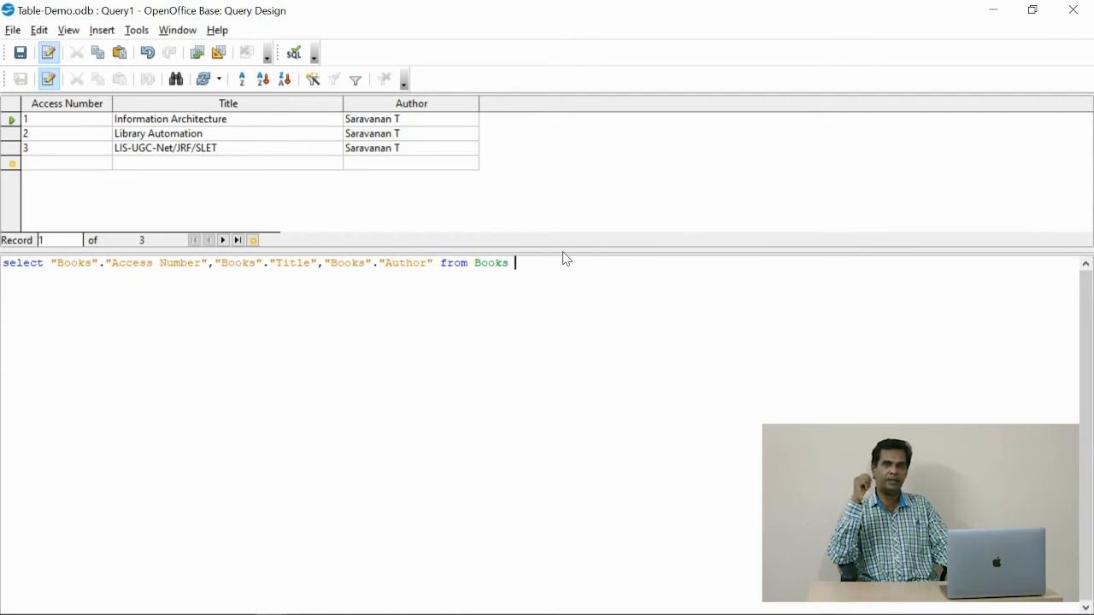
text(where)
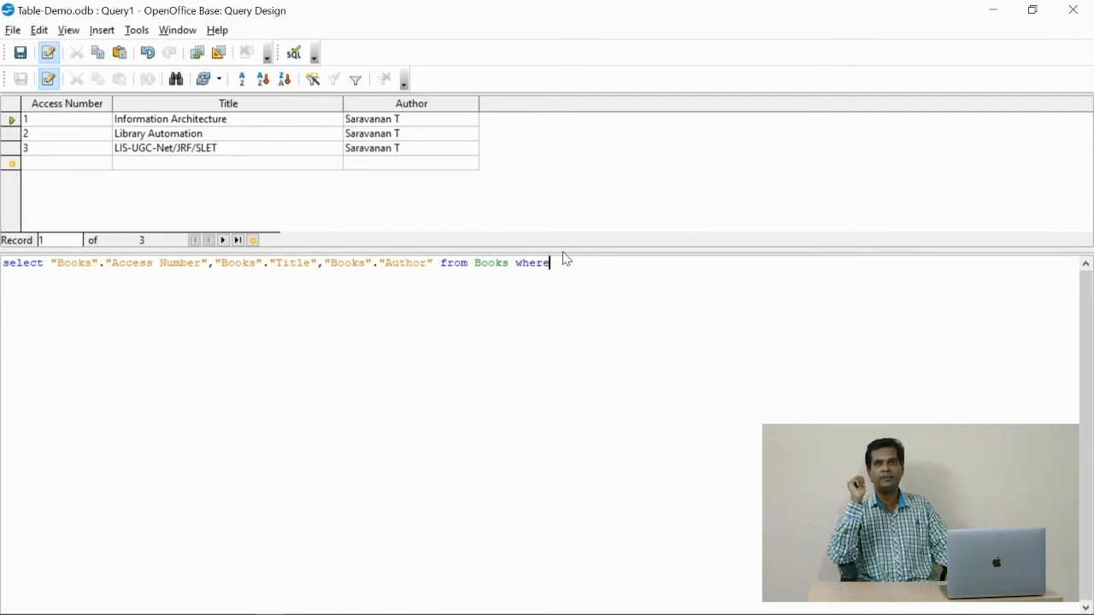
text( B)
Add a WHERE "Books"."Access Number" = 1 clause and run it to list one book
key(BackSpace)
text(")
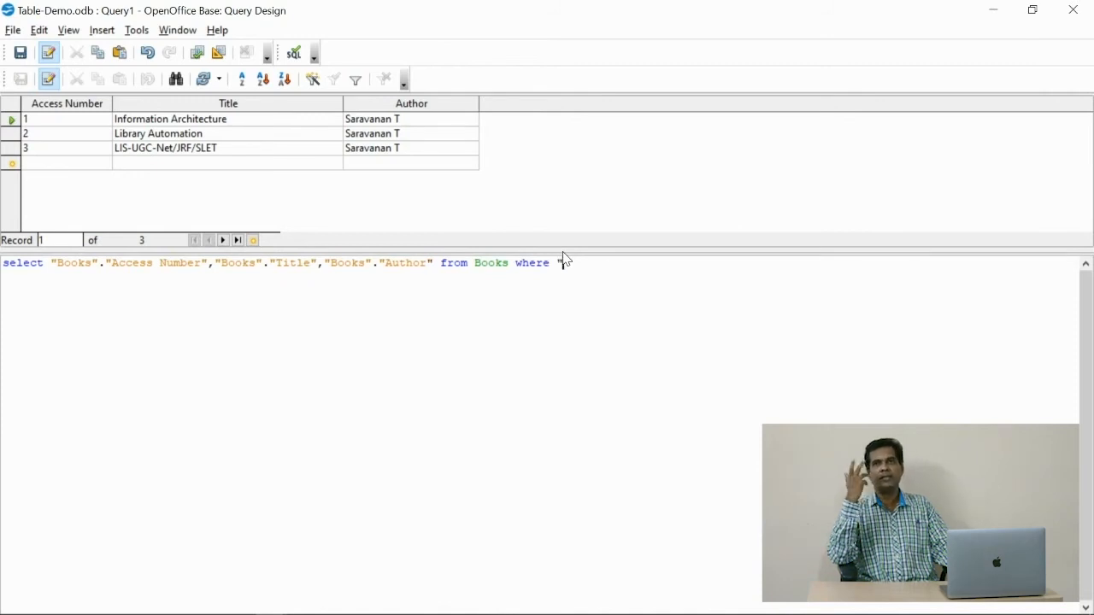
text(Books)
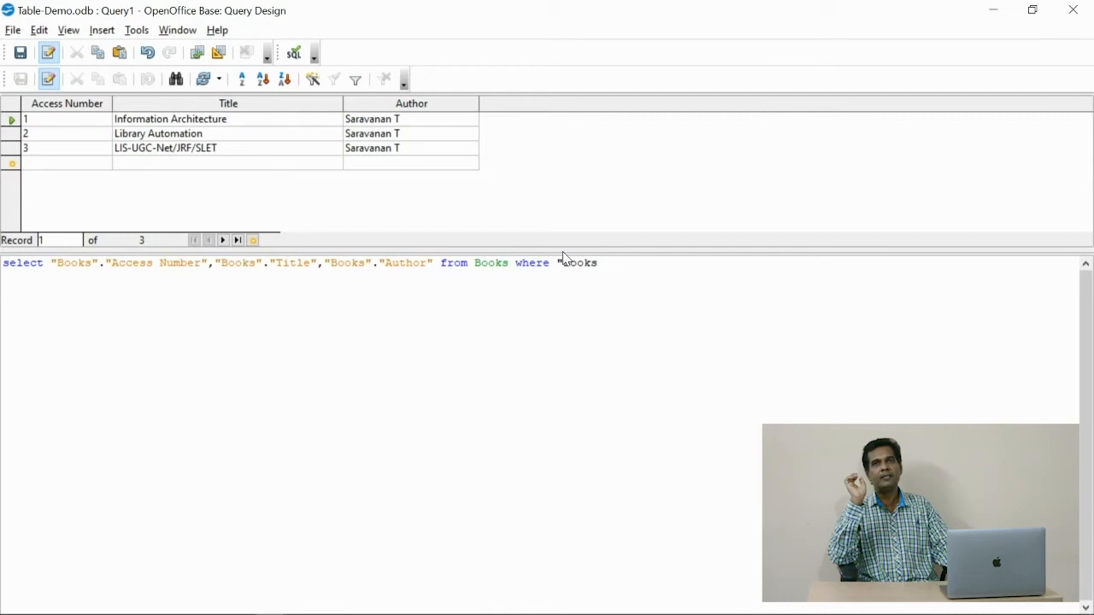
text(".)
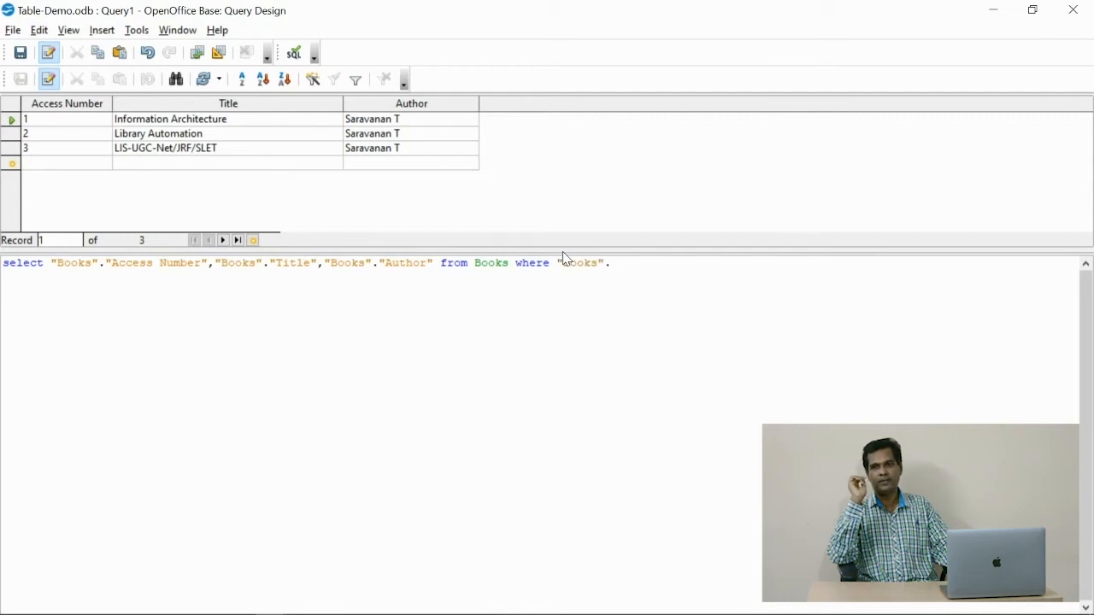
text("Access)
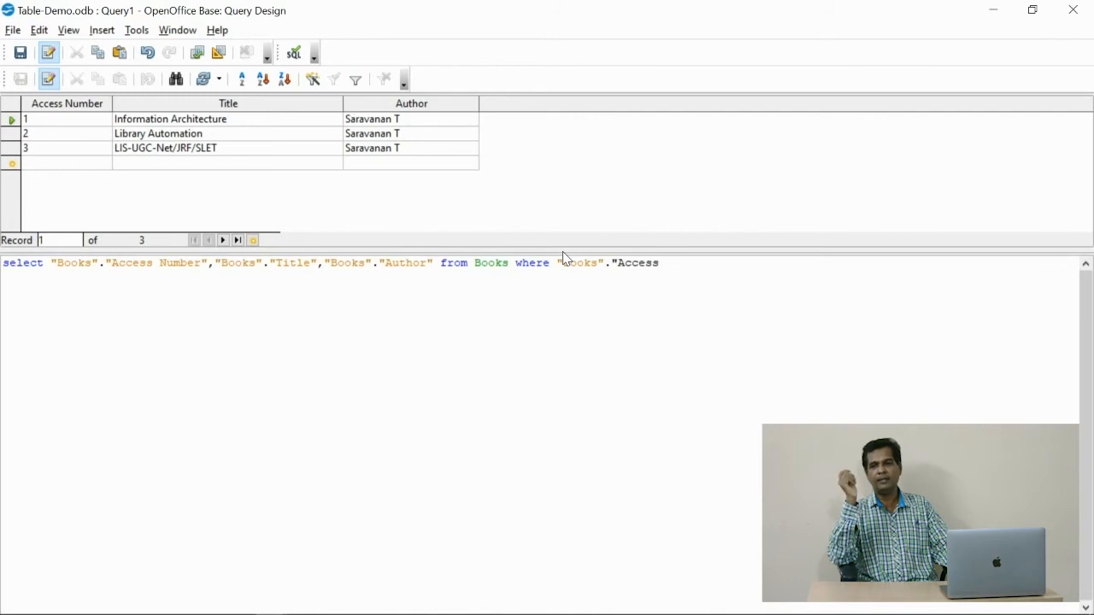
text( Number)
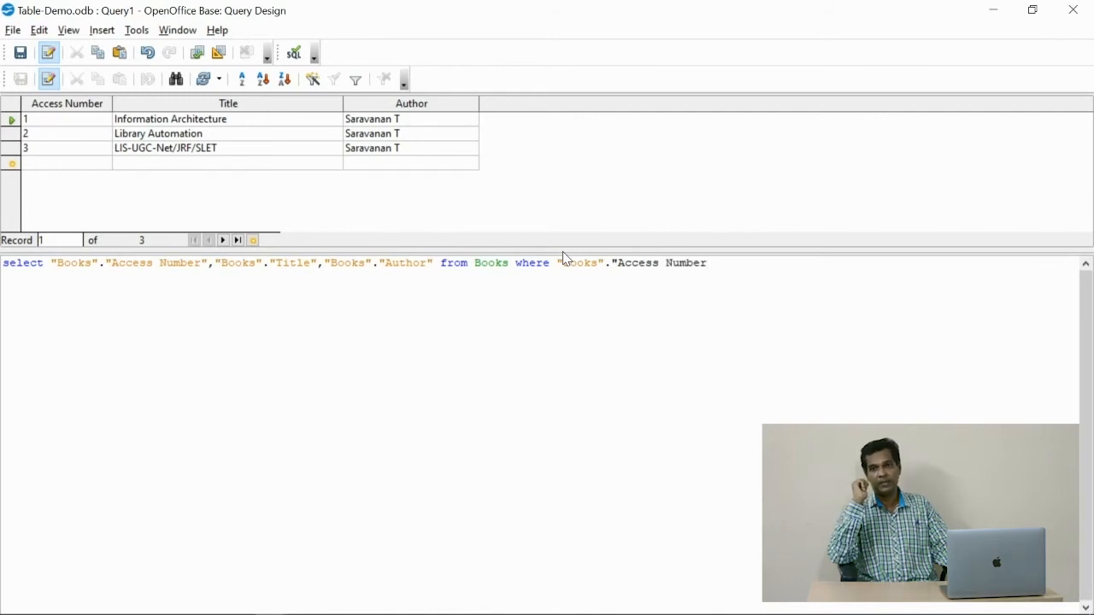
text(")
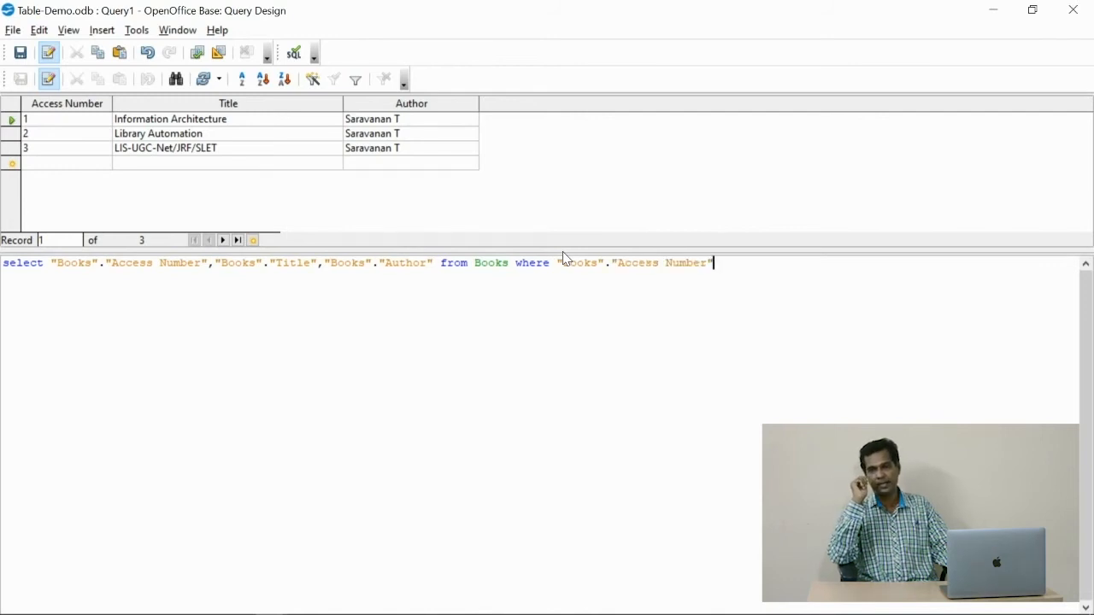
text( =)
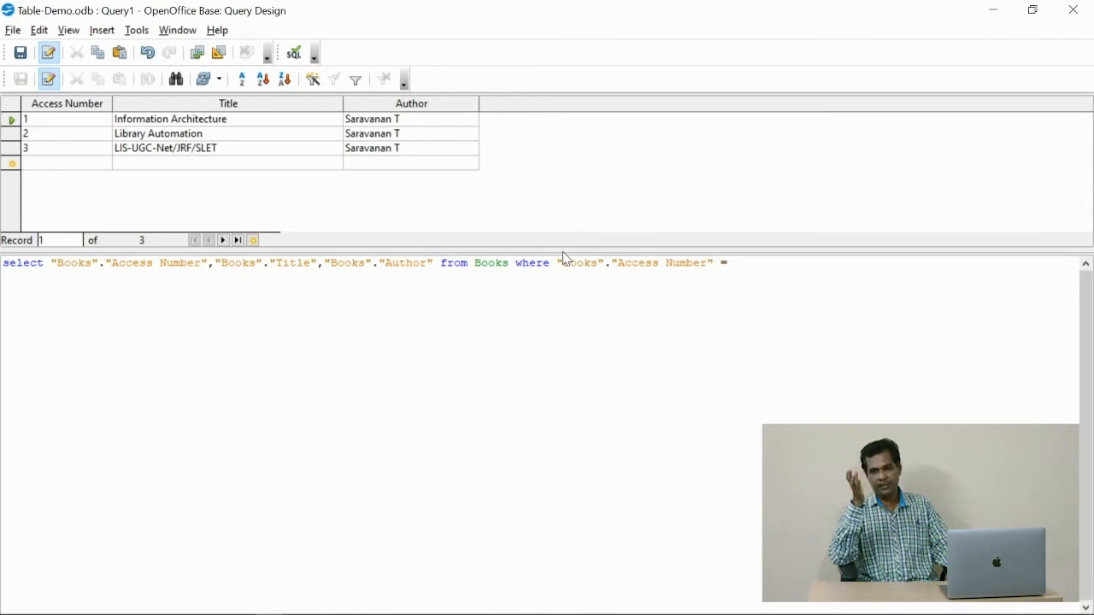
text(1)
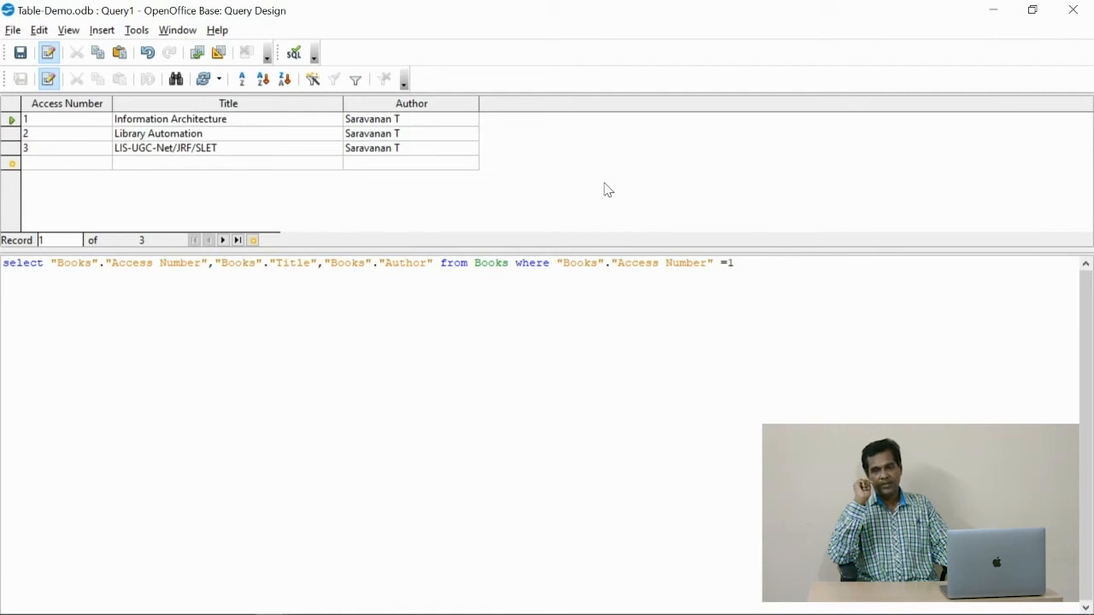
key(F5)
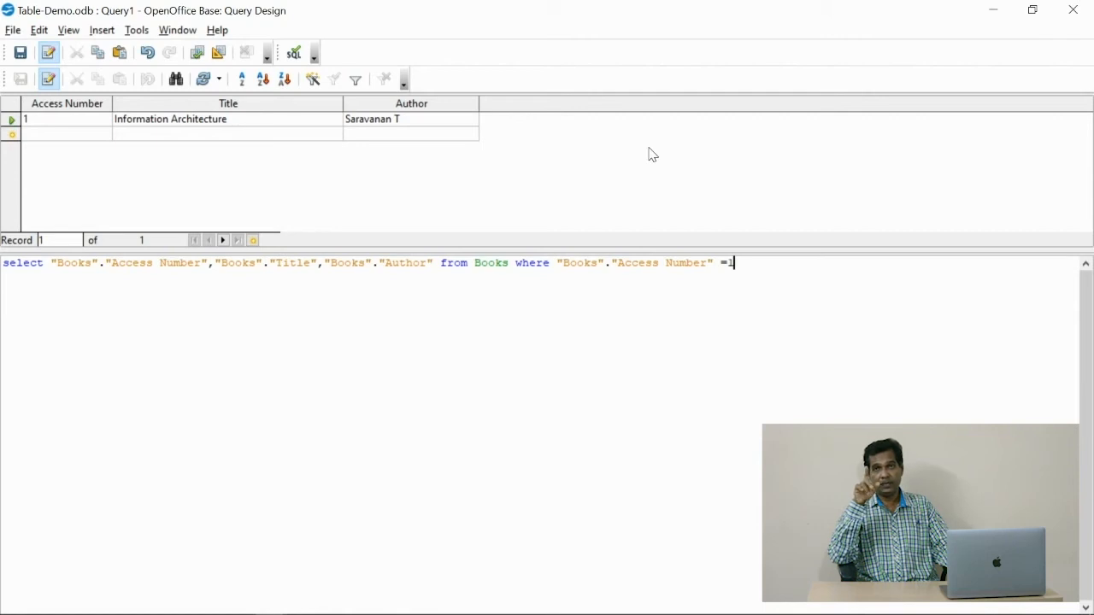
Change the filter value to 2 then 3, rerunning each time, then select the whole WHERE clause
key(Left)
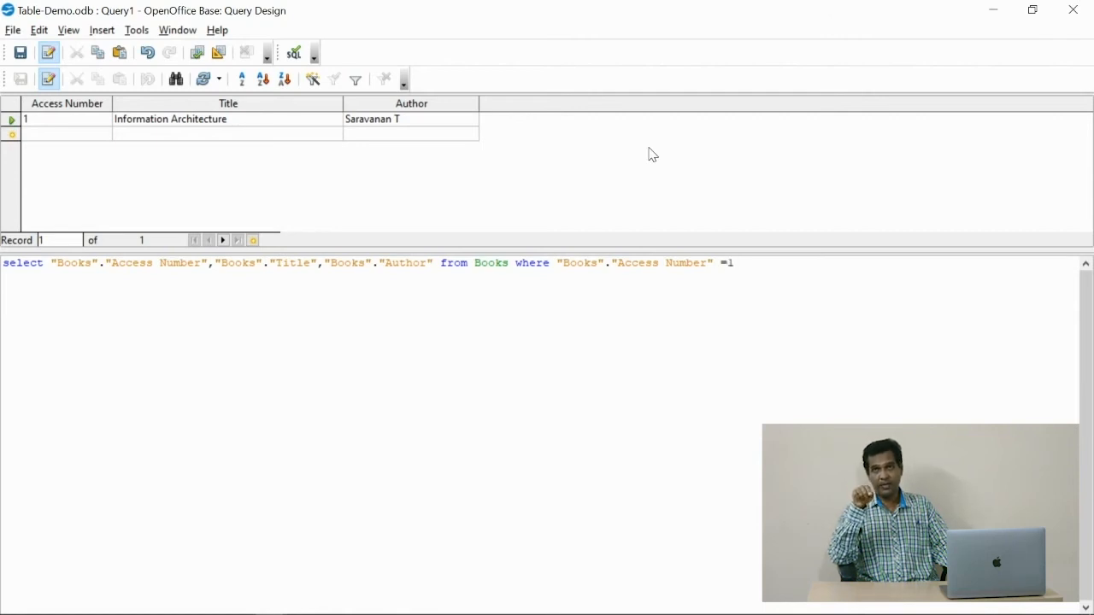
text(2)
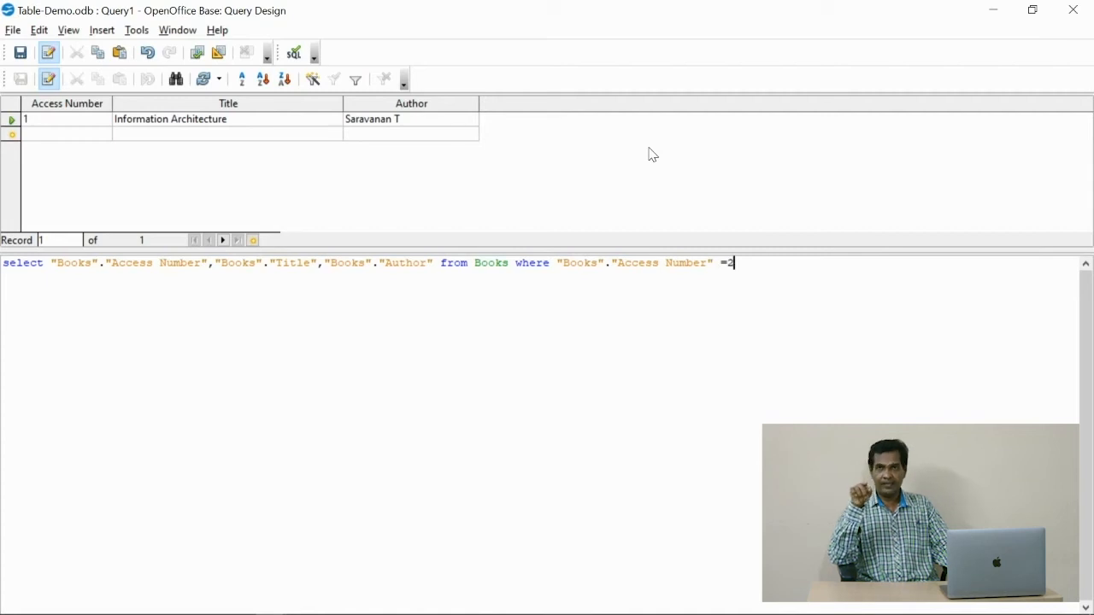
key(F5)
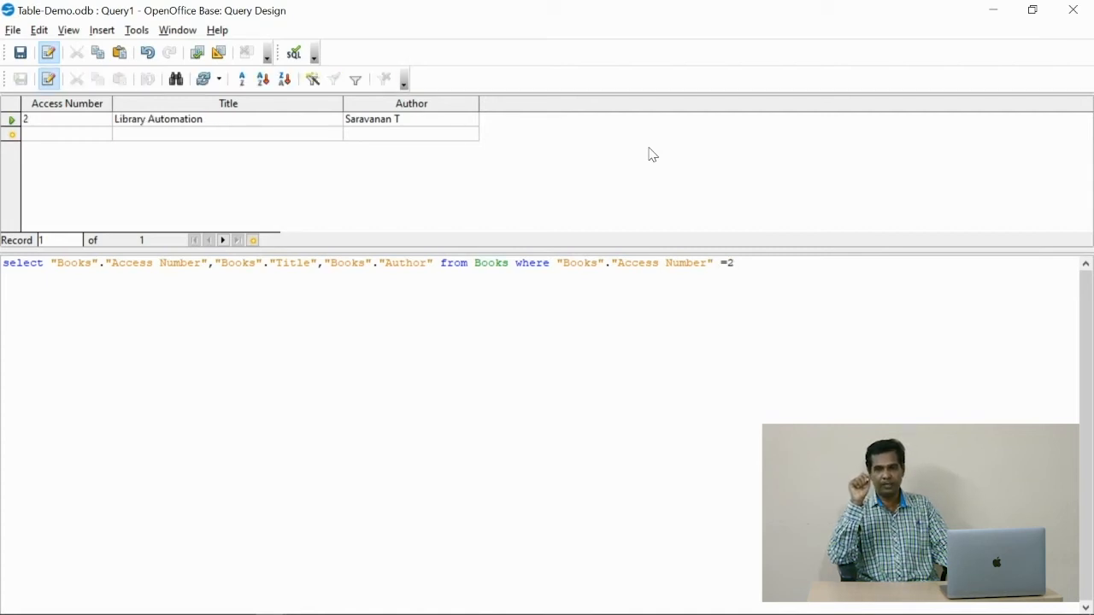
key(BackSpace)
text(3)
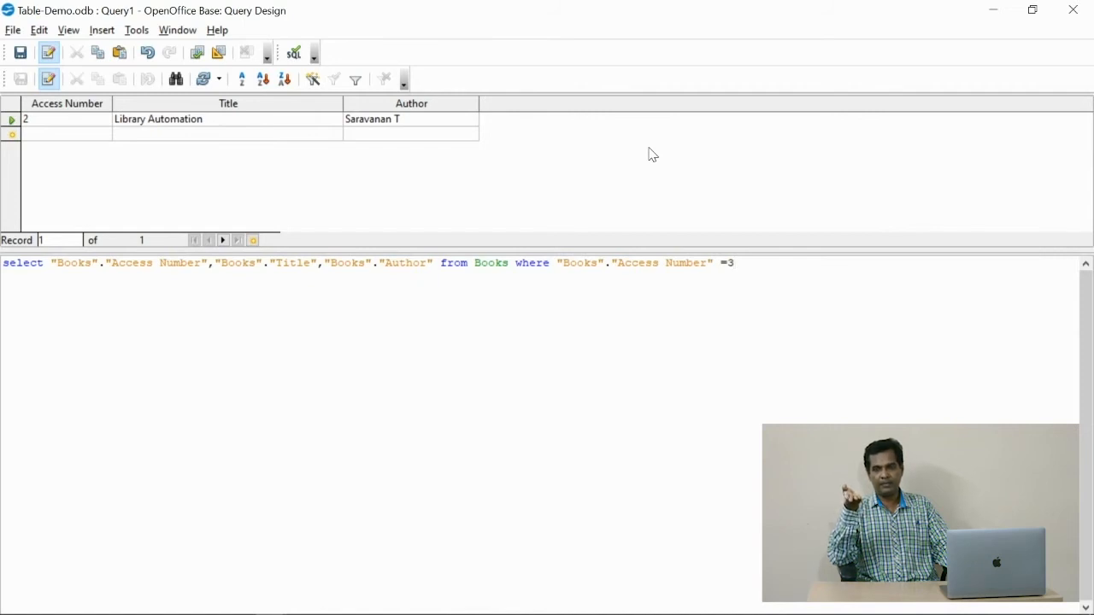
key(F5)
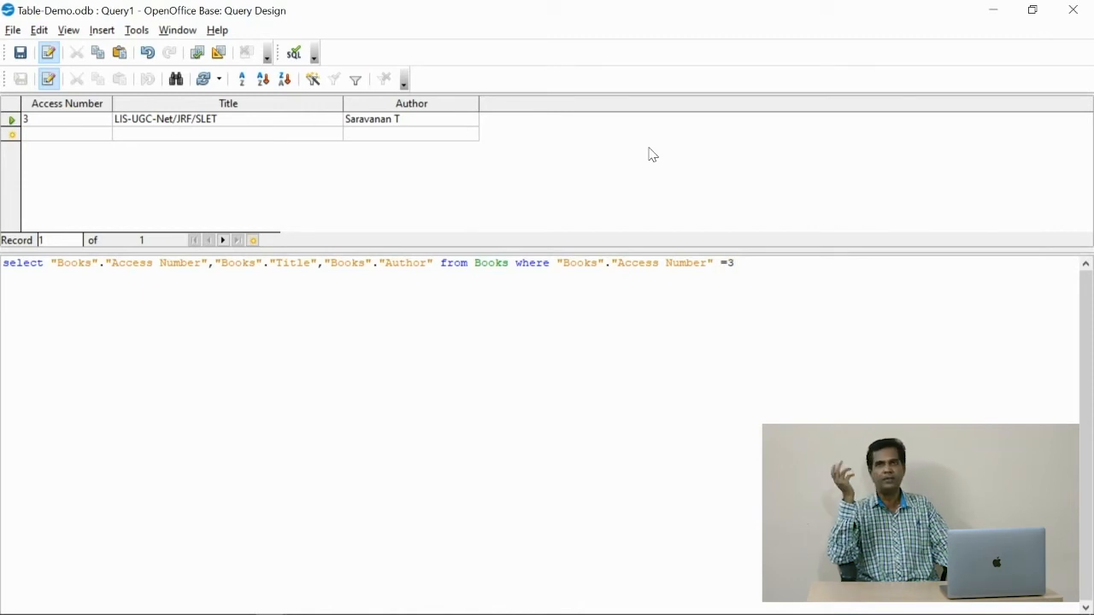
key(ctrl+shift+Left)
key(ctrl+shift+Left)
key(ctrl+shift+Left)
key(ctrl+shift+Left)
key(ctrl+shift+Left)
key(ctrl+shift+Left)
key(ctrl+shift+Left)
key(ctrl+shift+Left)
key(ctrl+shift+Left)
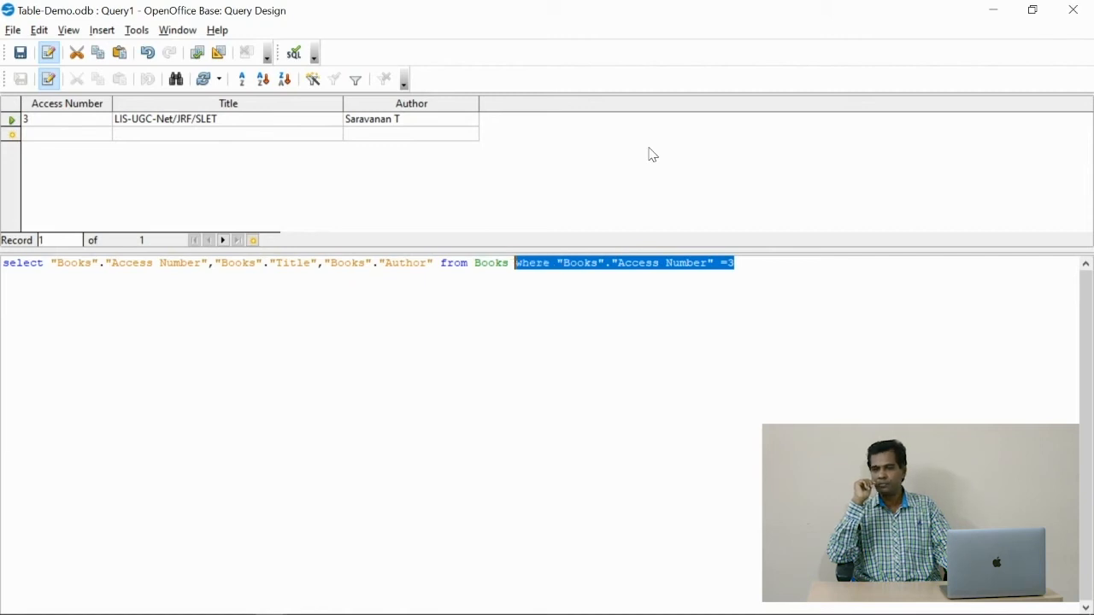
Delete the WHERE clause and rerun the query to list all three books again
key(Delete)
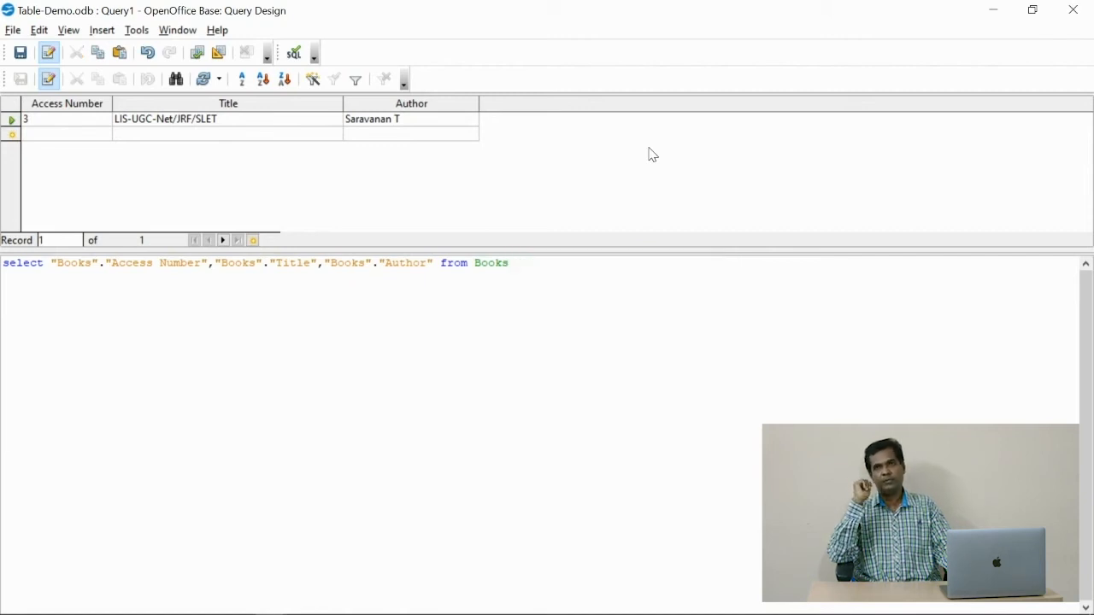
key(F5)
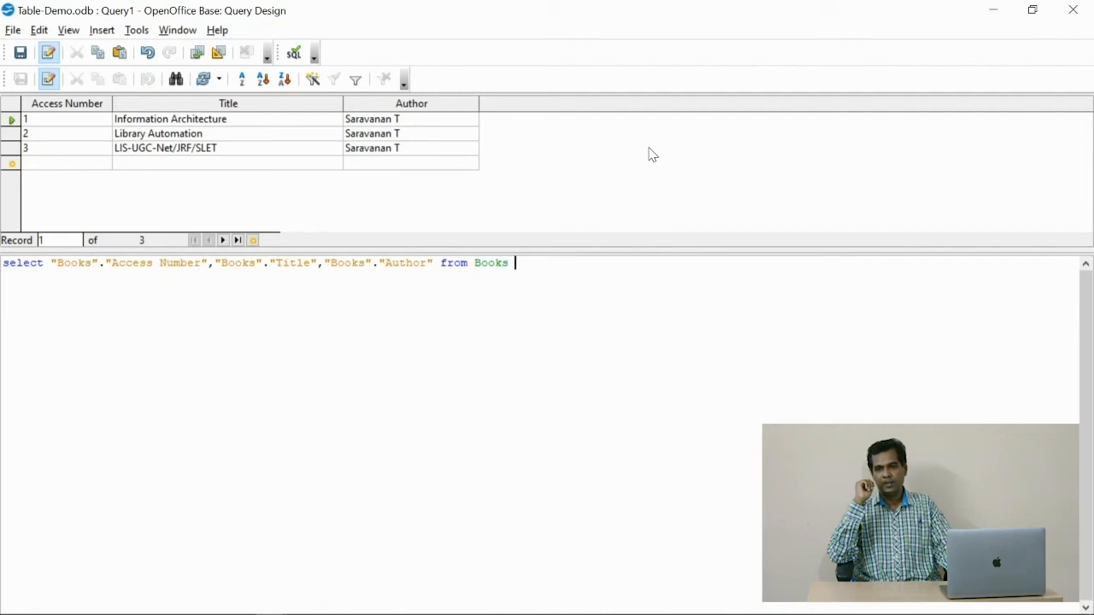
text(order by)
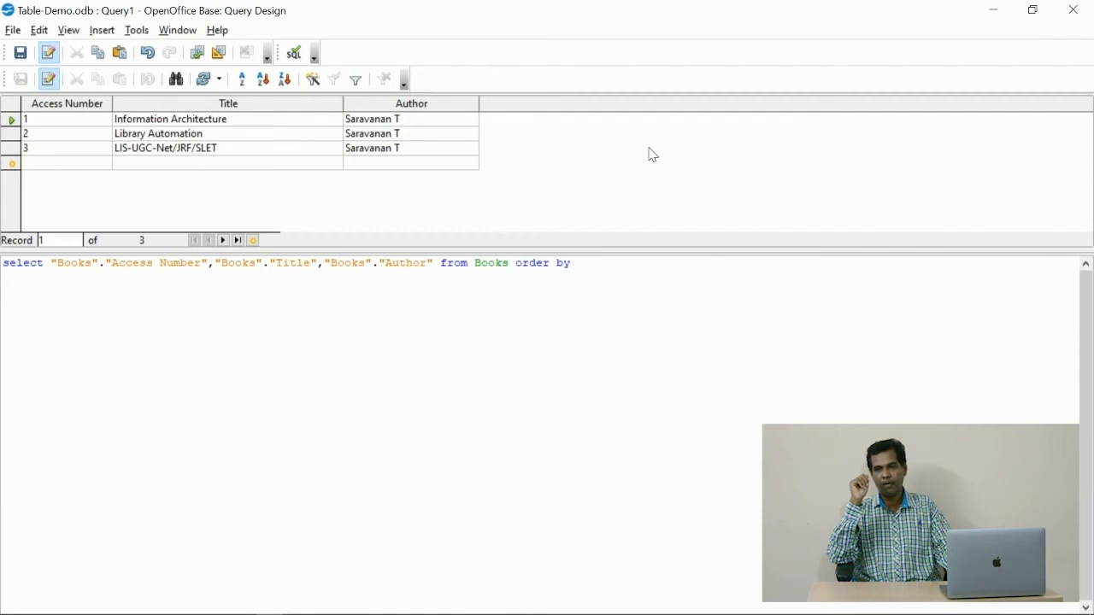
Append ORDER BY "Books"."Title" on a new line and begin the DESC keyword
key(Return)
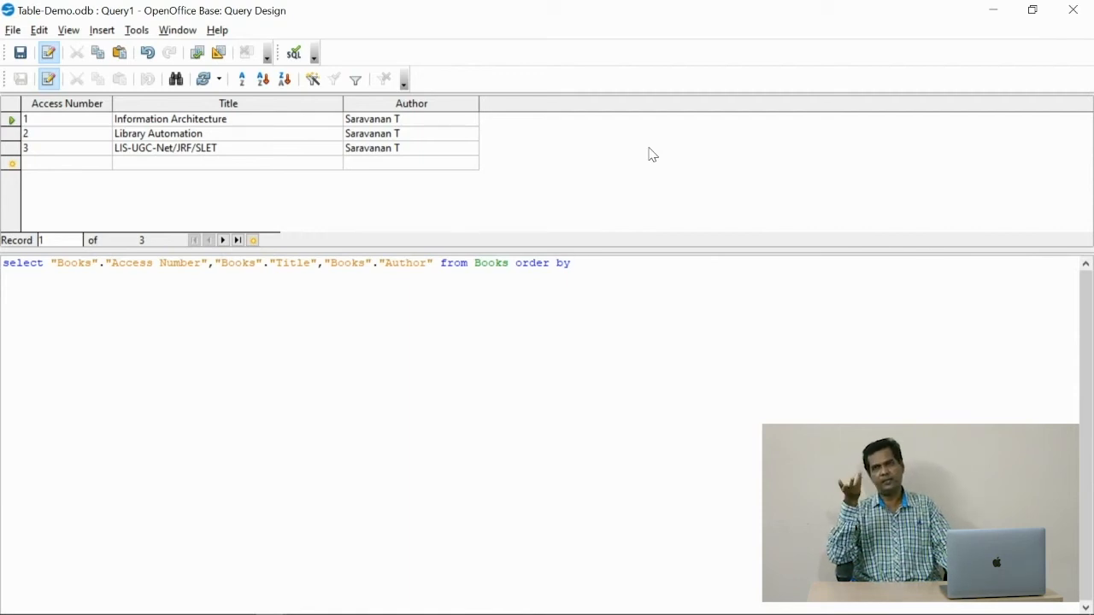
click(613, 263)
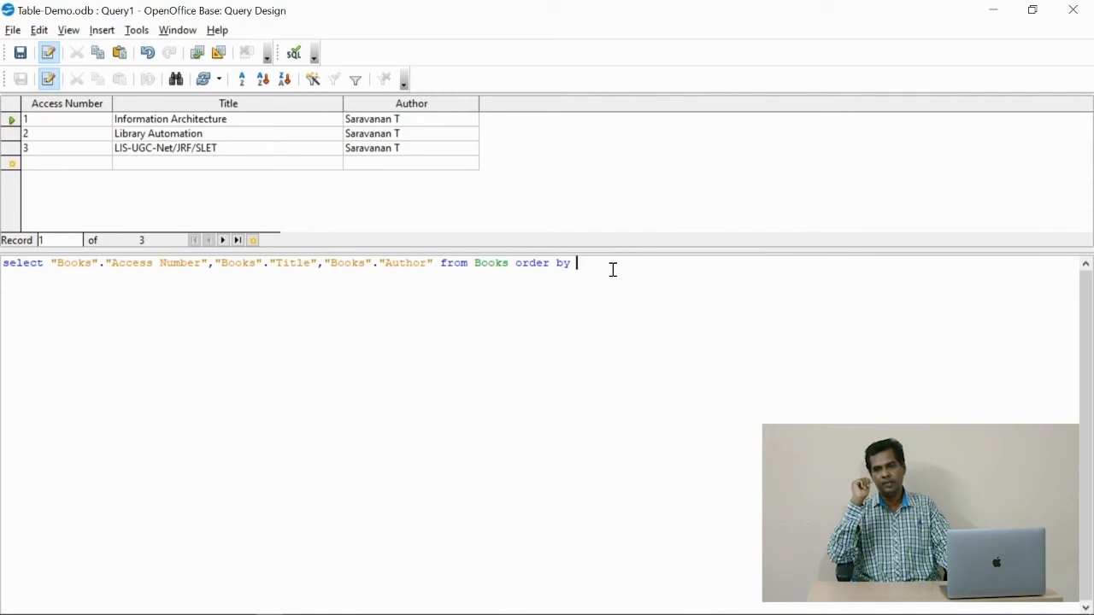
text("Books"."Title)
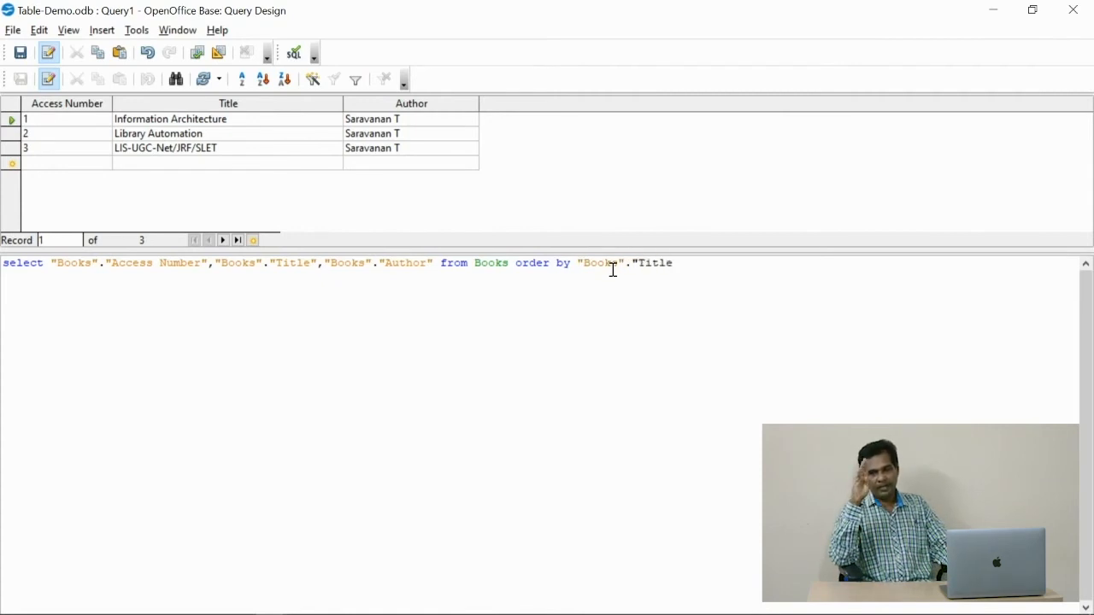
text(")
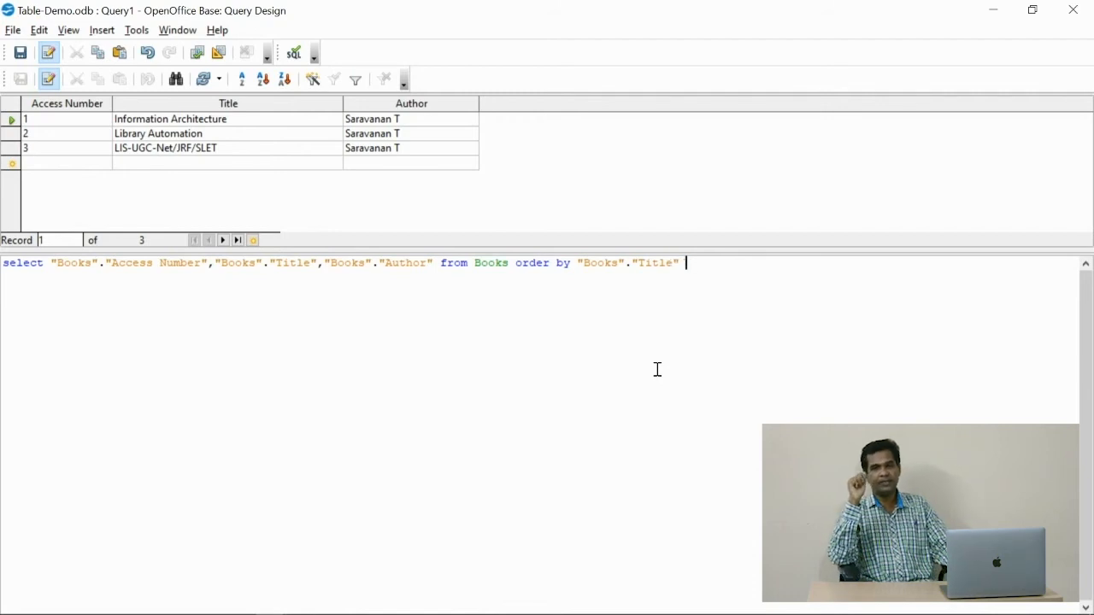
text(Des)
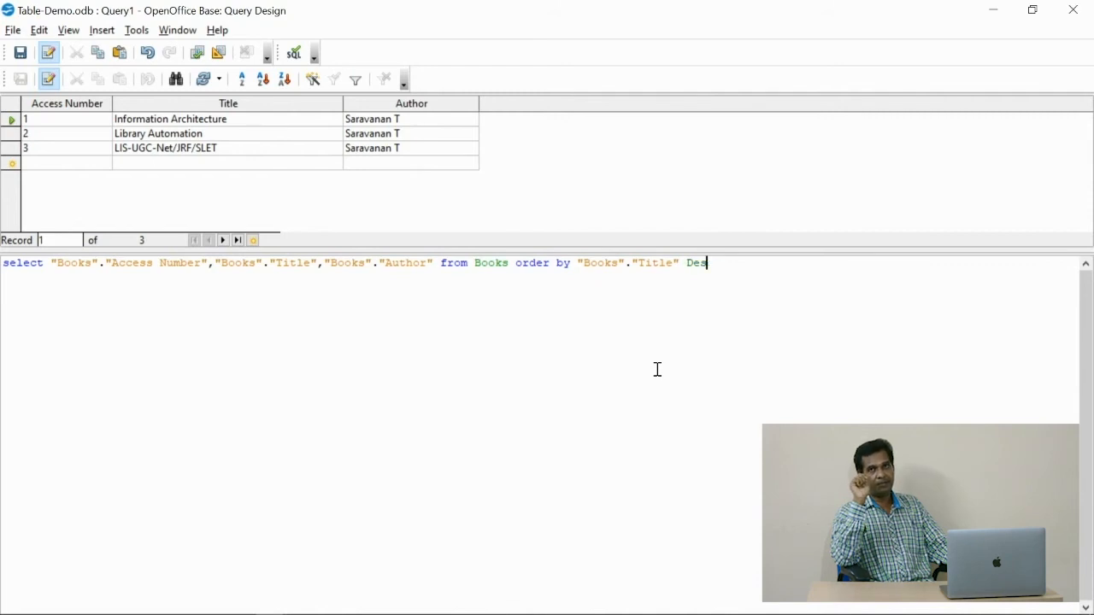
text(cc)
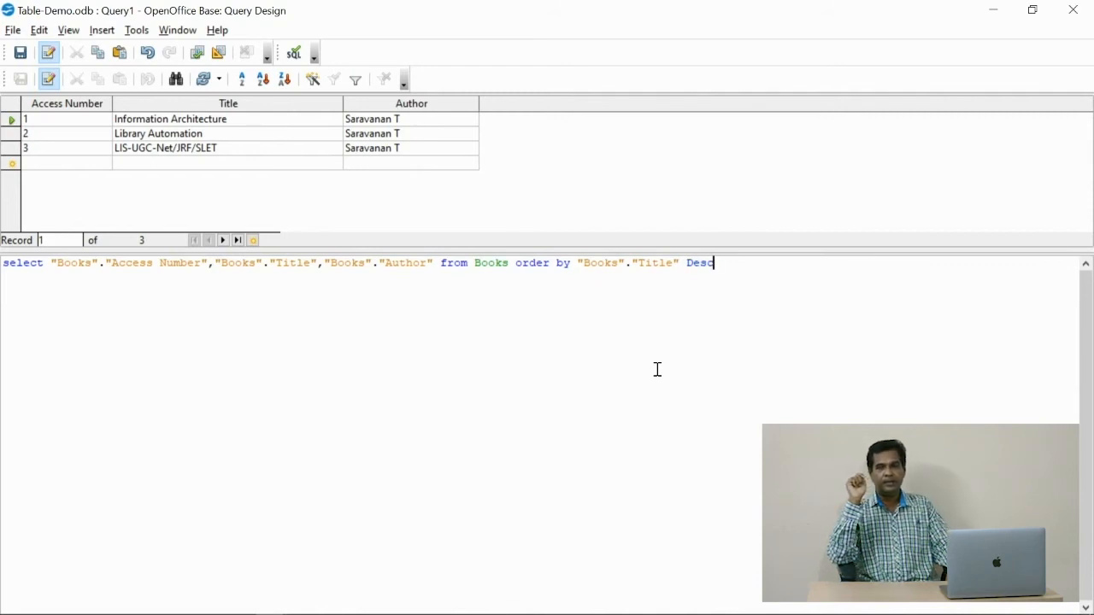
Run the query with F5 so the books list by Title in descending order
key(F5)
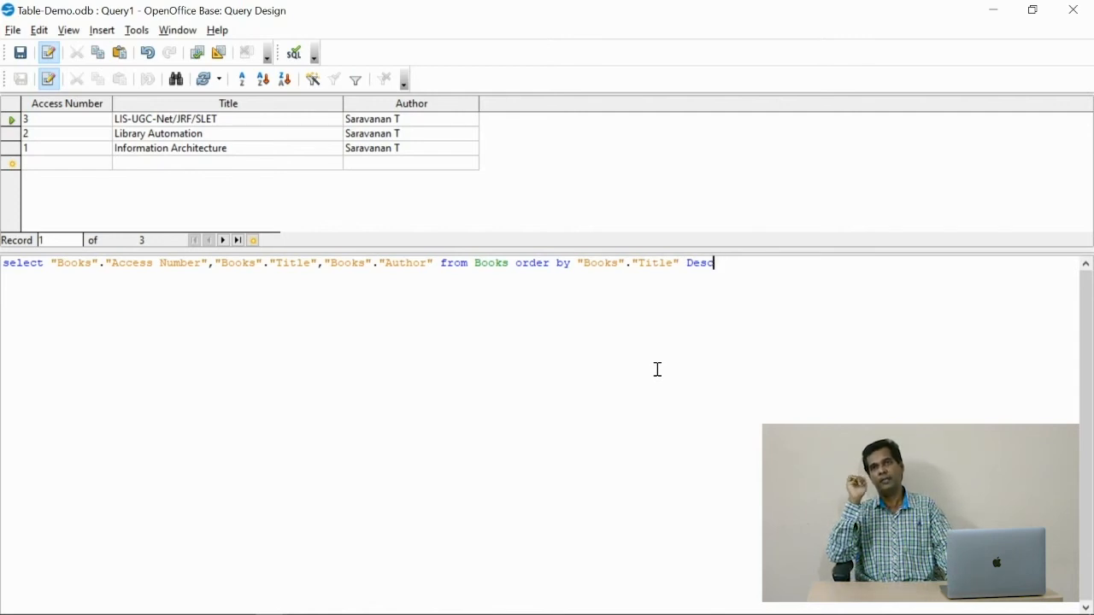
Replace DESC with a where Publisher = "Ess Ess" filter and run it, hitting a syntax error
key(ctrl+shift+Left)
key(Delete)
key(F5)
text(w)
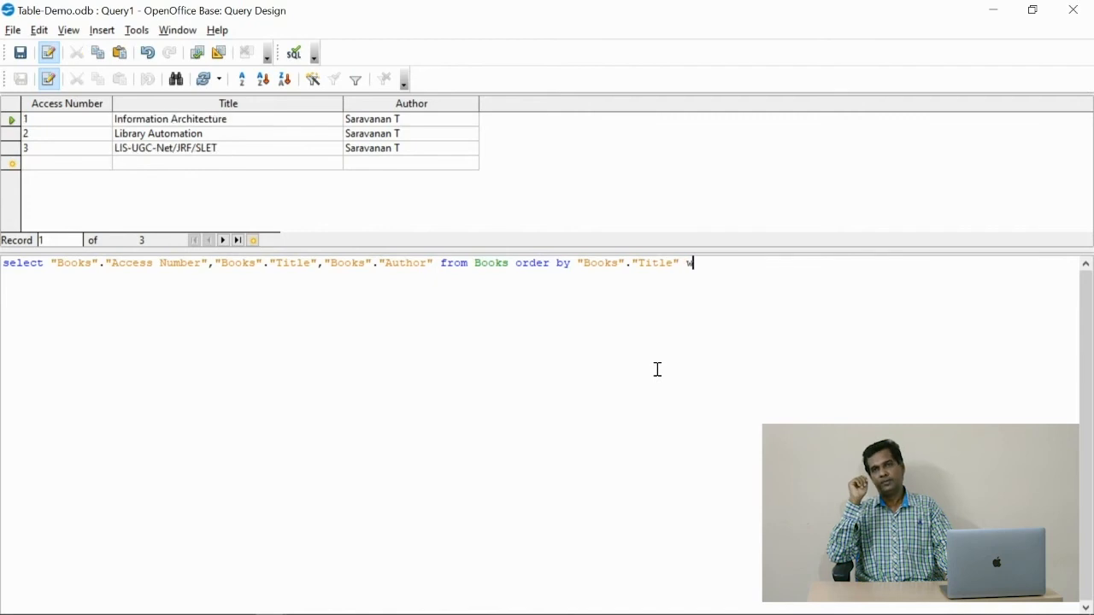
text(ger)
key(BackSpace)
key(BackSpace)
key(BackSpace)
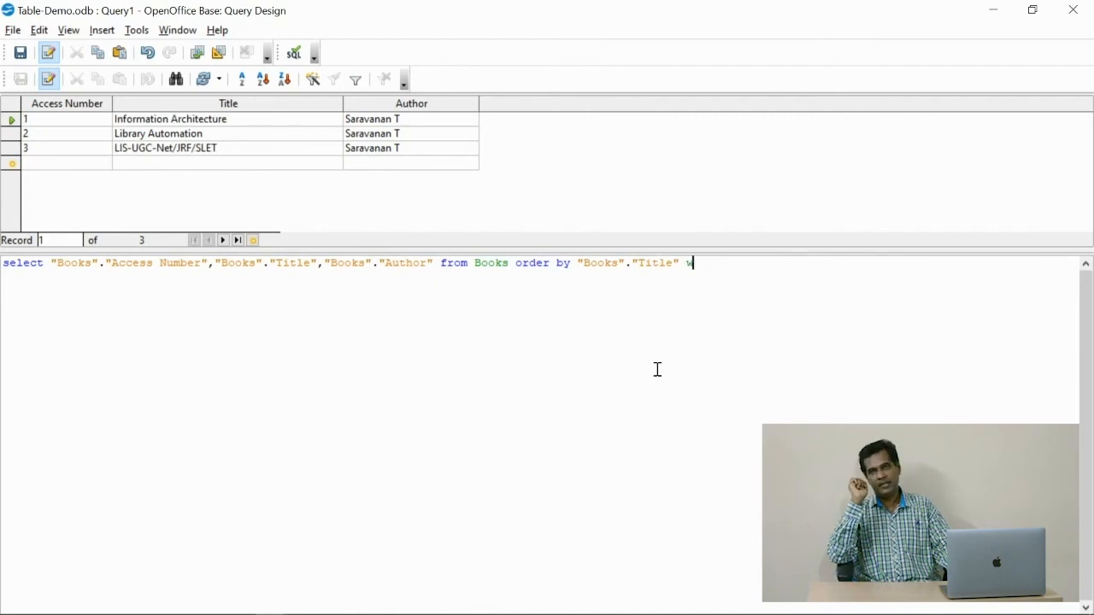
text(here )
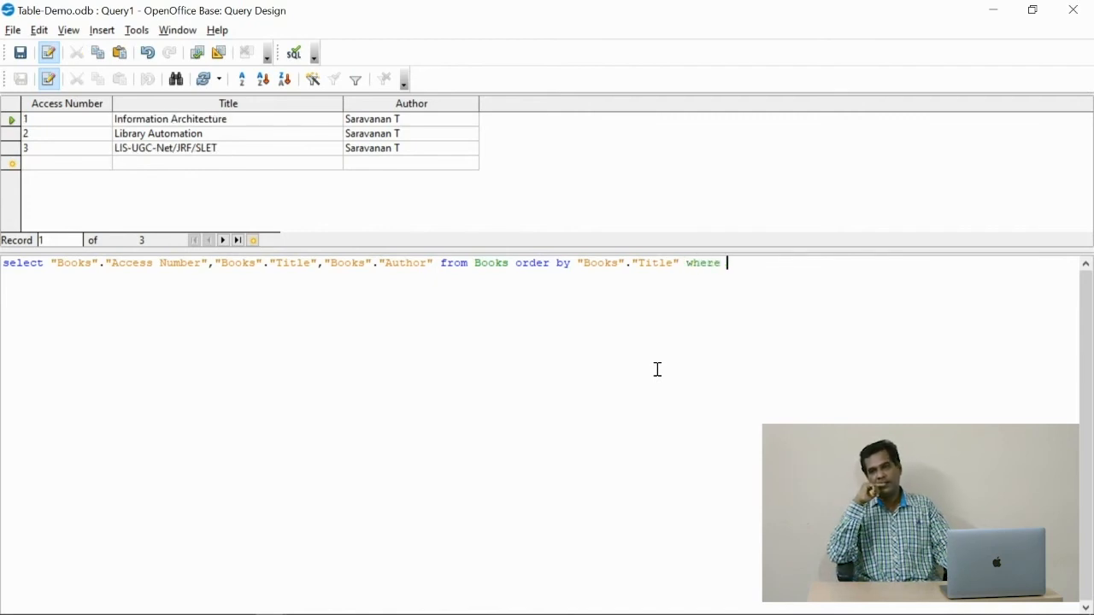
text("Books)
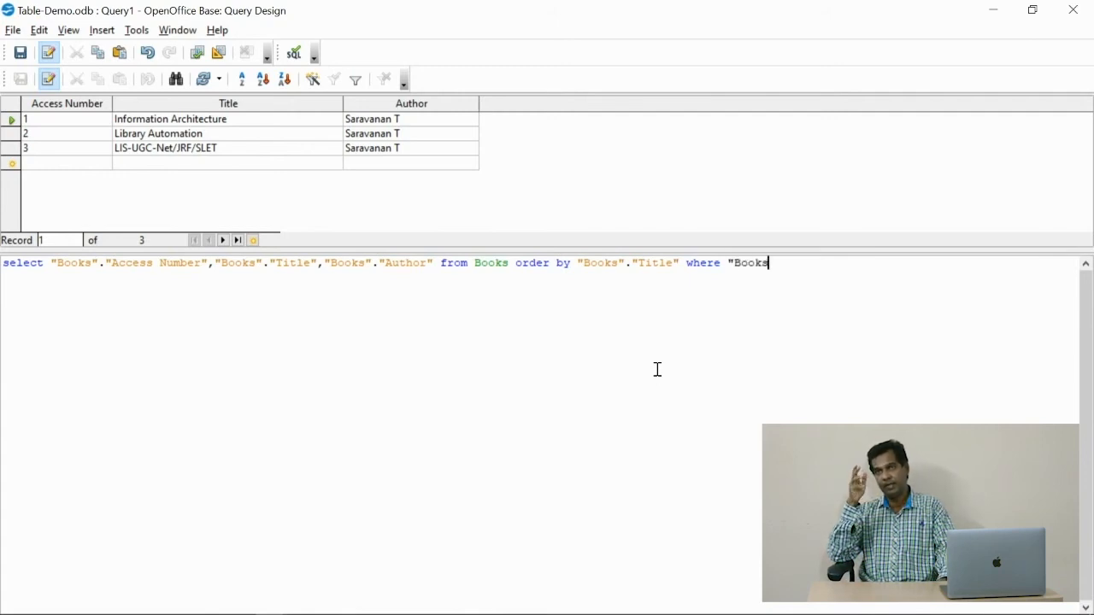
text(". )
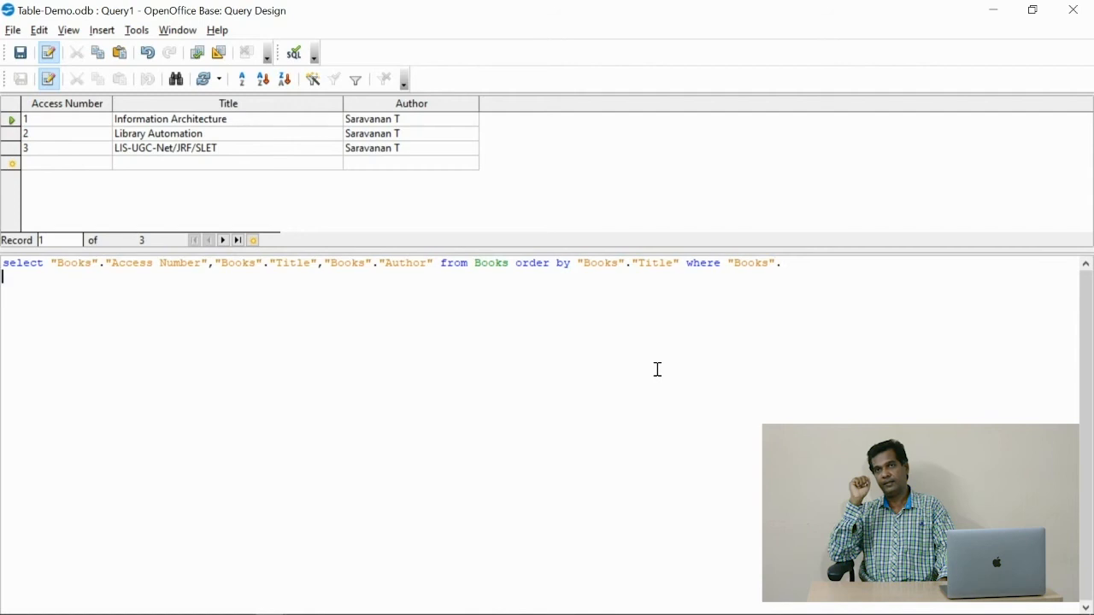
text(")
key(BackSpace)
key(BackSpace)
key(Return)
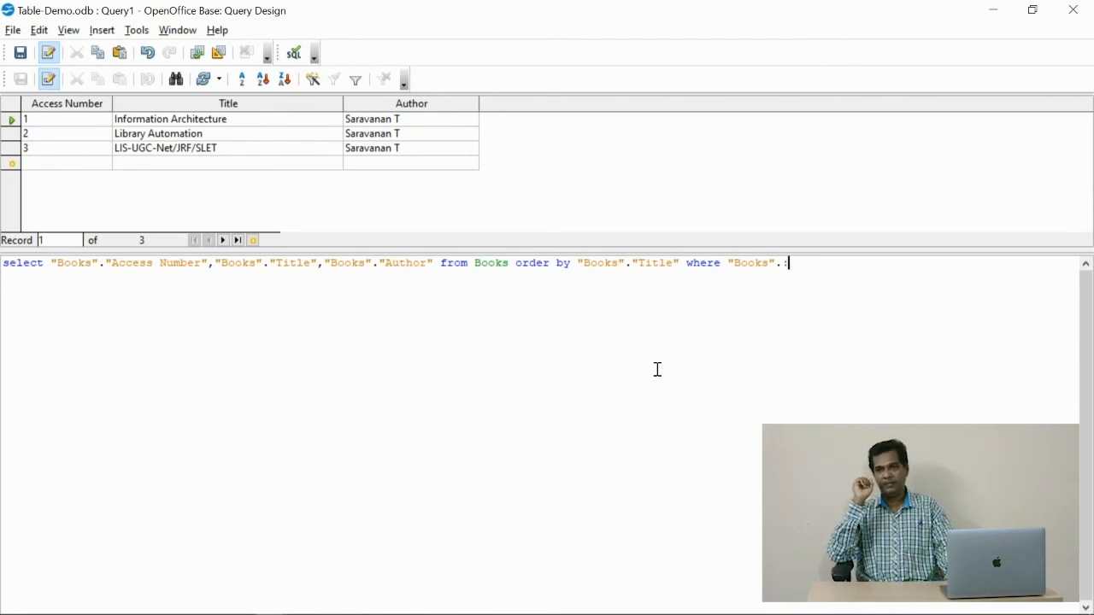
text(")
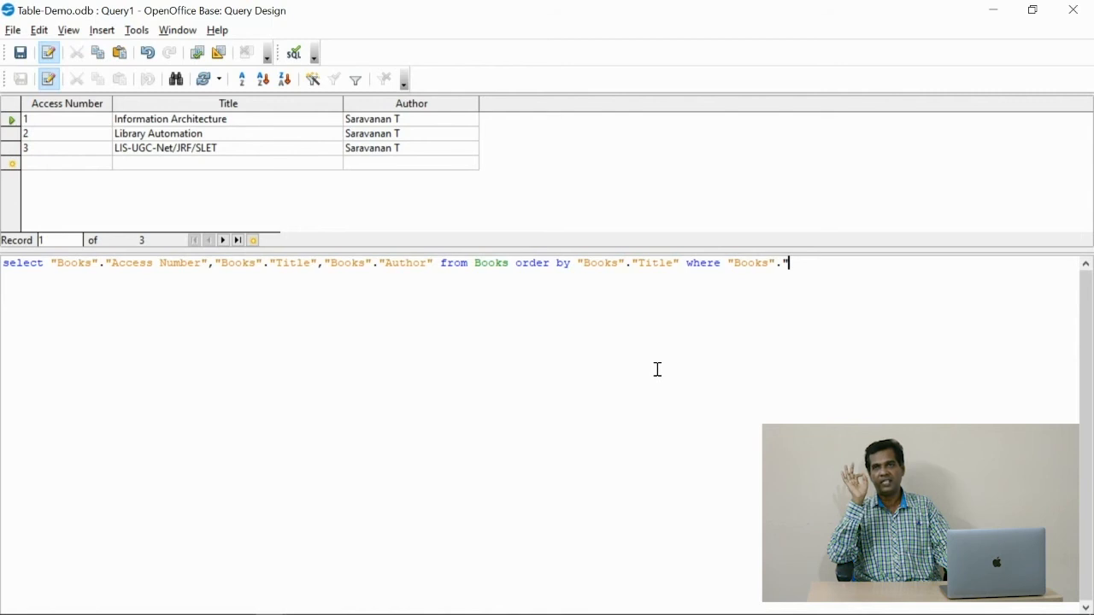
text(Publisher)
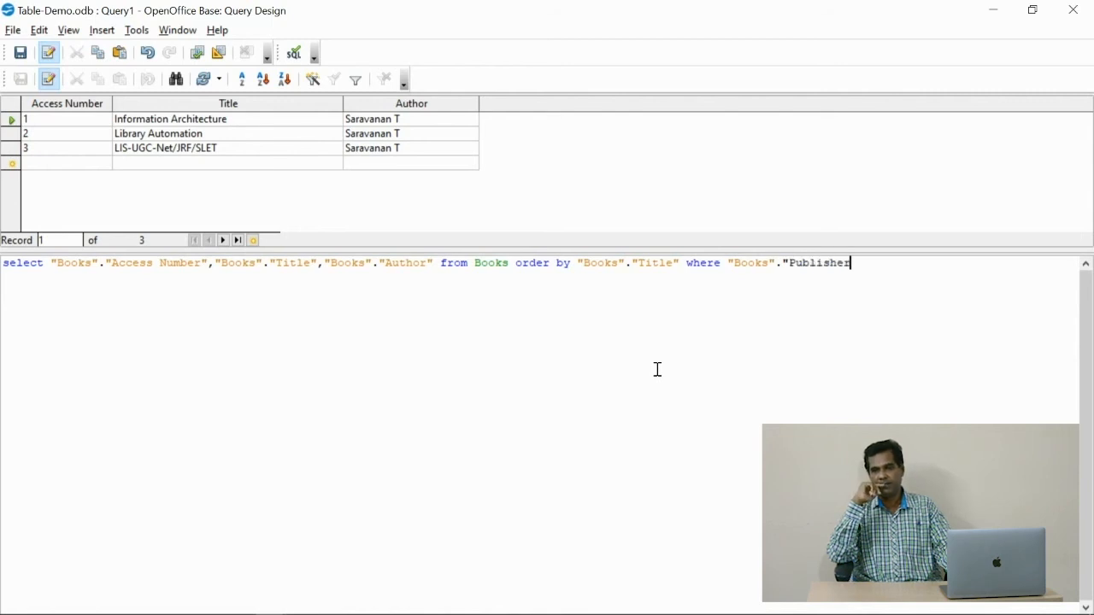
text("=)
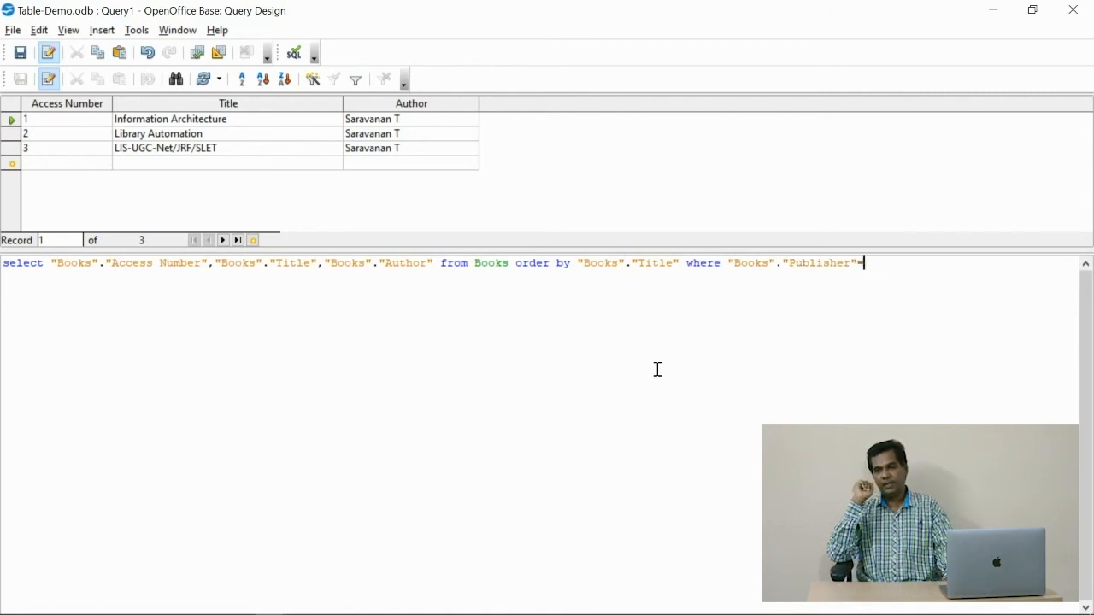
text("Ess ESS)
key(BackSpace)
key(BackSpace)
text(ss")
key(F5)
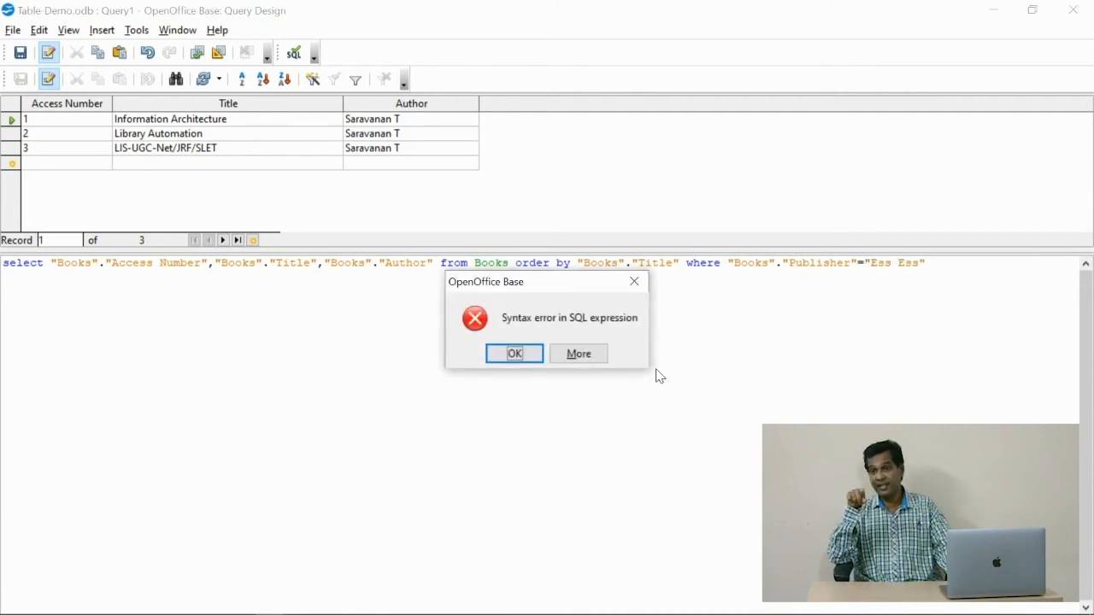
key(Return)
Swap the double quotes around Ess Ess for single quotes and rerun, still a syntax error
key(BackSpace)
text(')
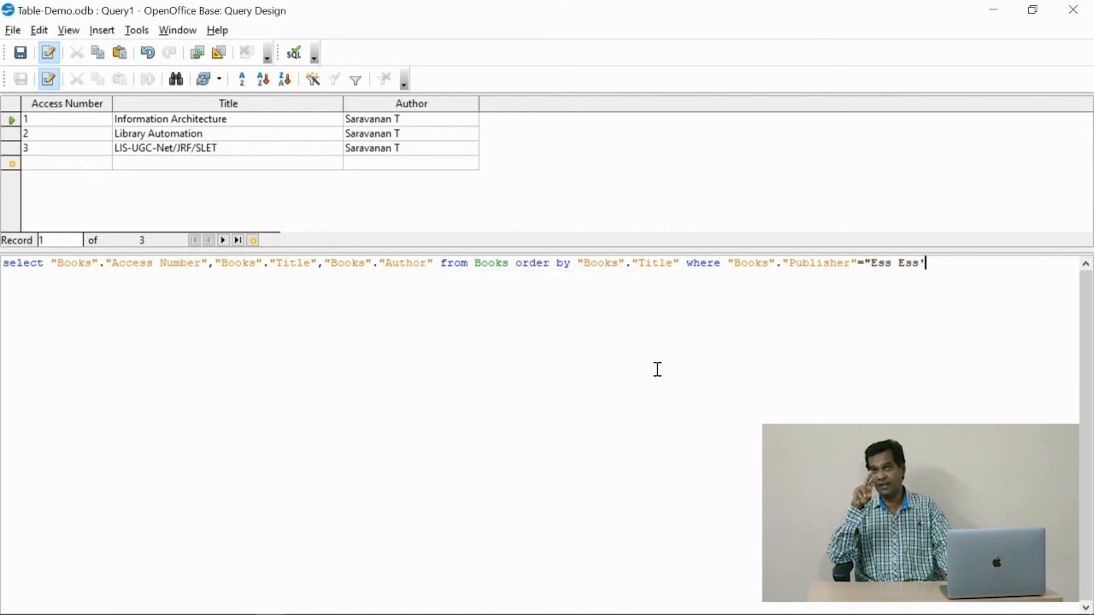
key(Left)
key(Left)
key(Left)
key(BackSpace)
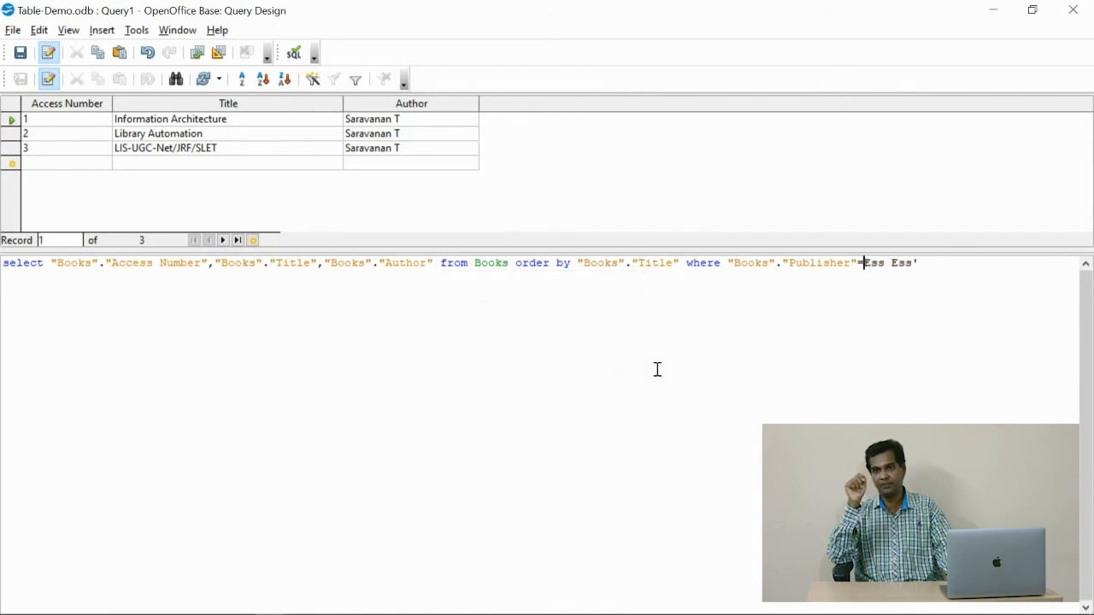
text(')
key(F5)
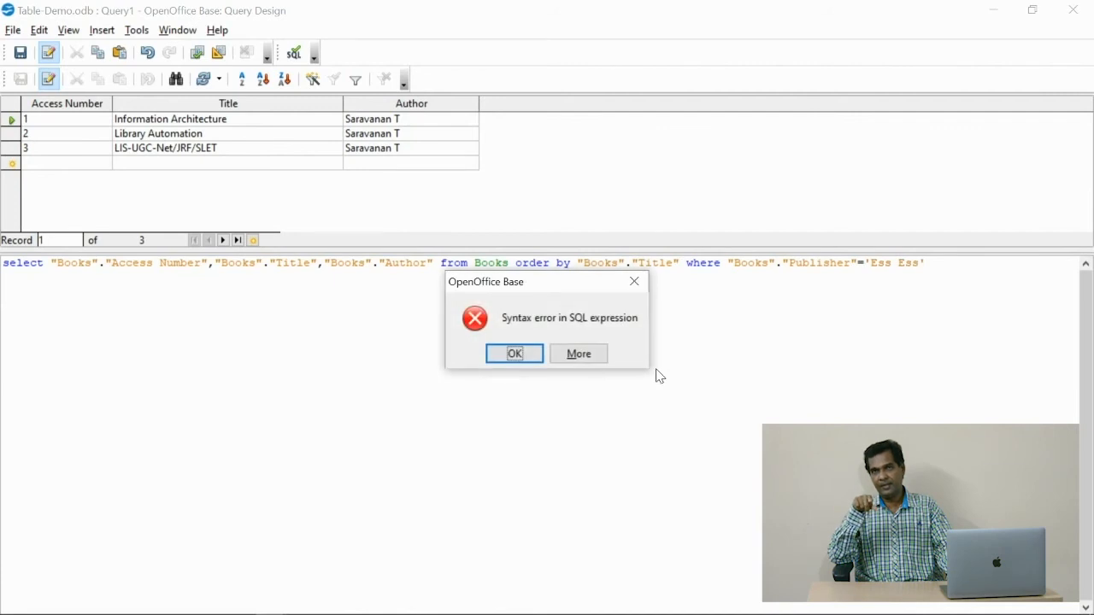
key(Return)
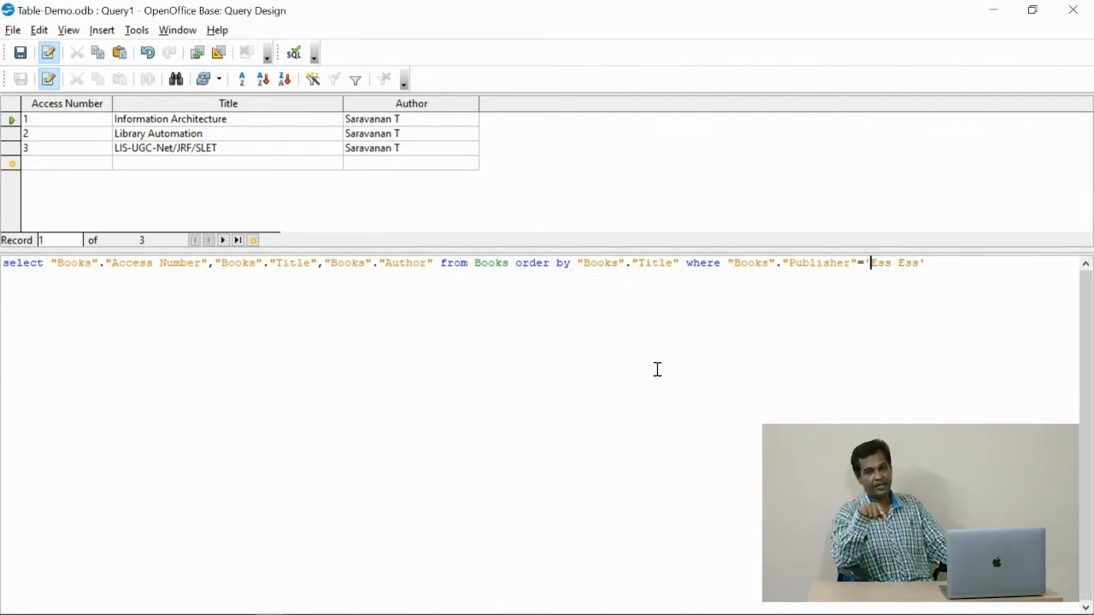
Remove the quotes around Ess Ess, space out the = sign and rerun, still a syntax error
key(Left)
key(Left)
key(Right)
key(Delete)
key(End)
key(BackSpace)
key(F5)
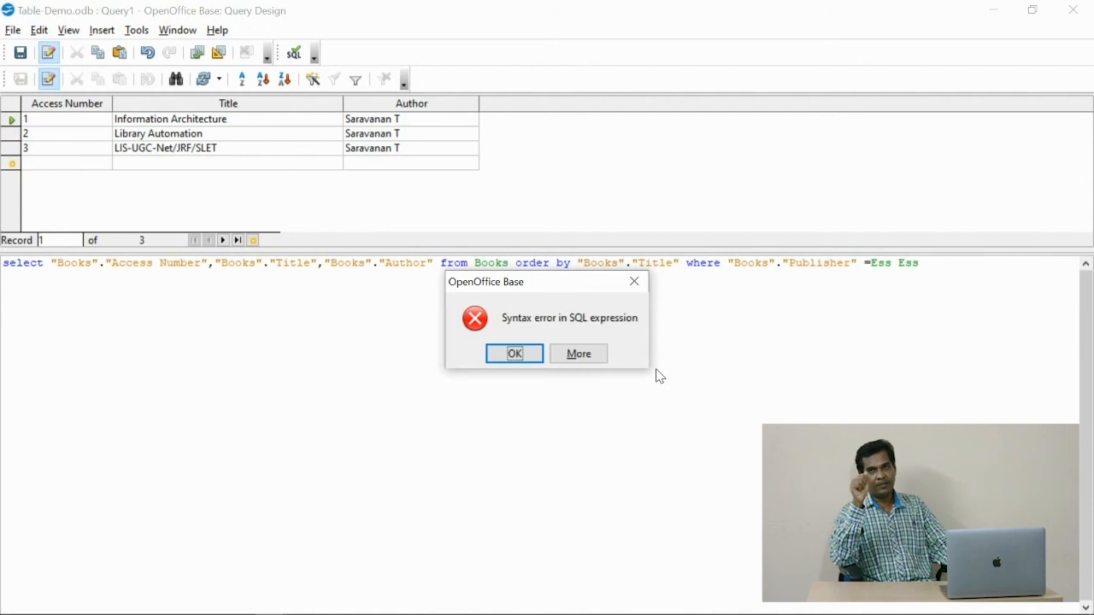
key(Return)
key(Left)
key(ctrl+Left)
key(ctrl+Left)
key(Home)
key(ctrl+Right)
key(ctrl+Right)
key(ctrl+Right)
key(ctrl+Right)
key(ctrl+Right)
key(ctrl+Right)
key(ctrl+Right)
key(ctrl+Right)
key(ctrl+Right)
key(ctrl+Right)
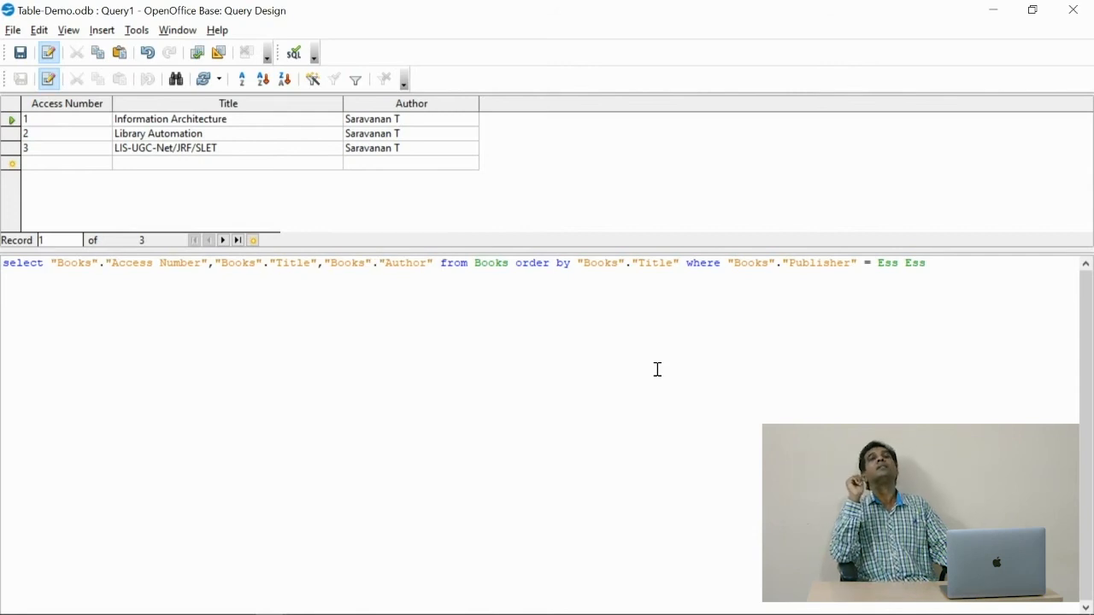
Add "Books"."Publisher" to the select list, delete the broken where clause and run it
key(Left)
text(,)
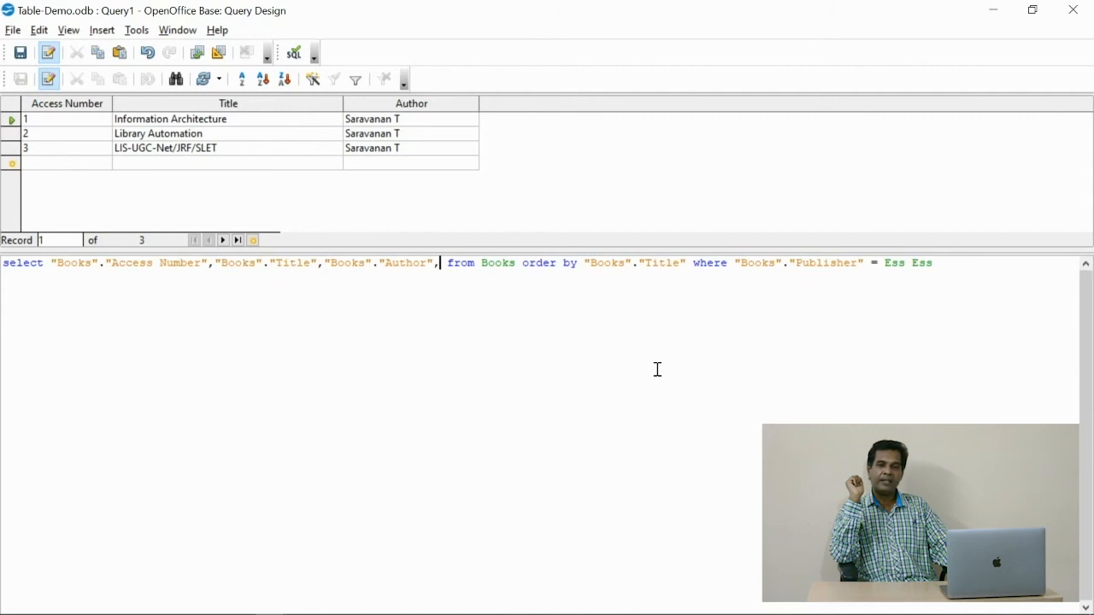
text( "Books)
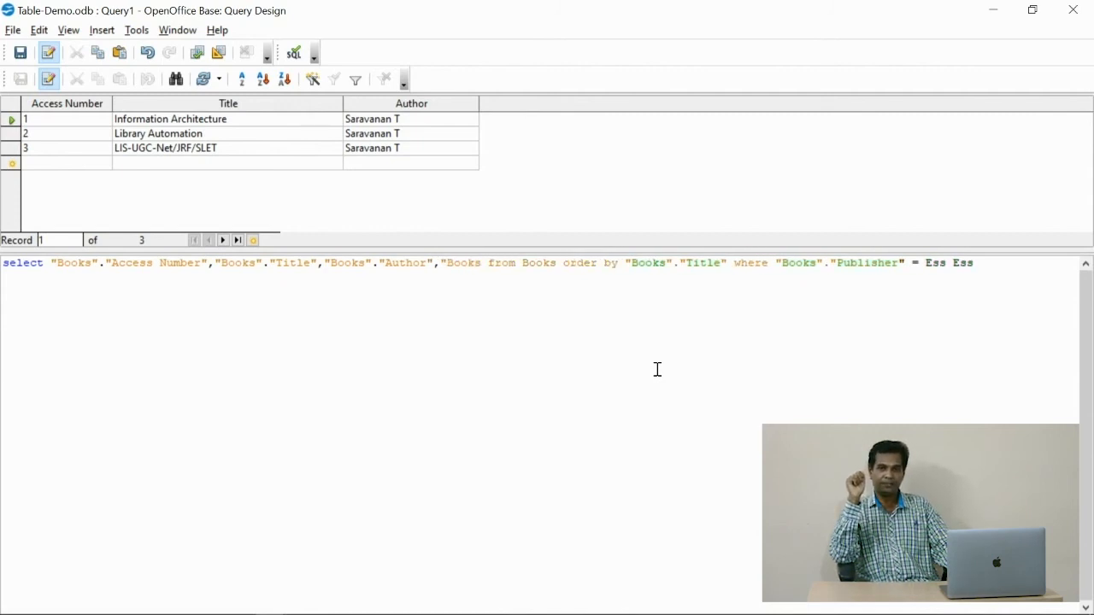
text("."Publisher")
key(ctrl+shift+Left)
key(ctrl+shift+Left)
key(ctrl+shift+Left)
key(ctrl+shift+Left)
key(ctrl+shift+Left)
key(ctrl+shift+Left)
key(ctrl+shift+Left)
key(ctrl+shift+Left)
key(shift+Left)
key(ctrl+shift+Left)
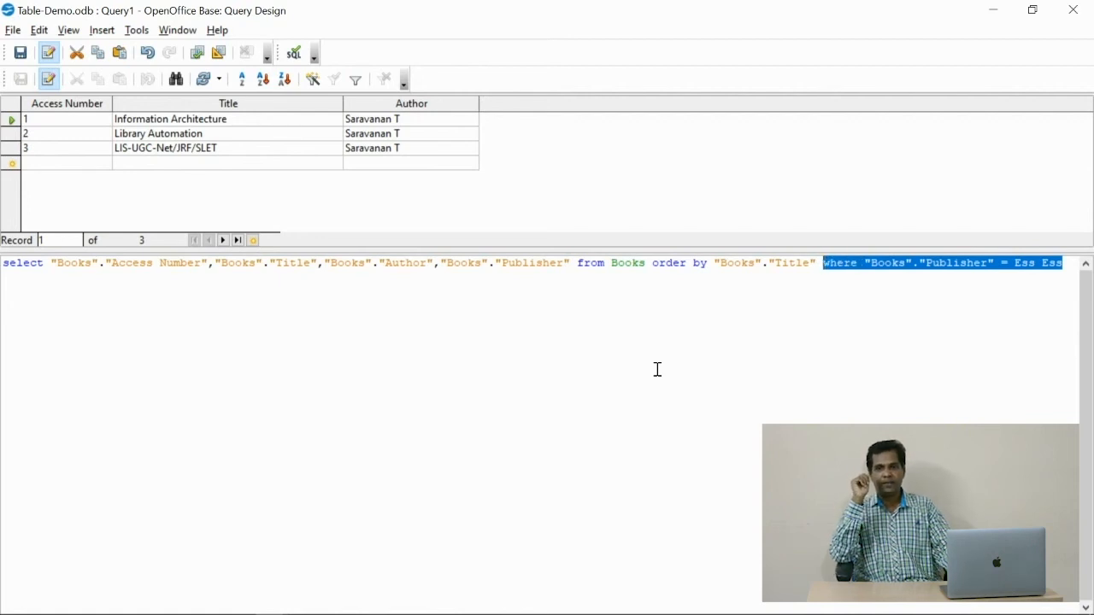
key(Delete)
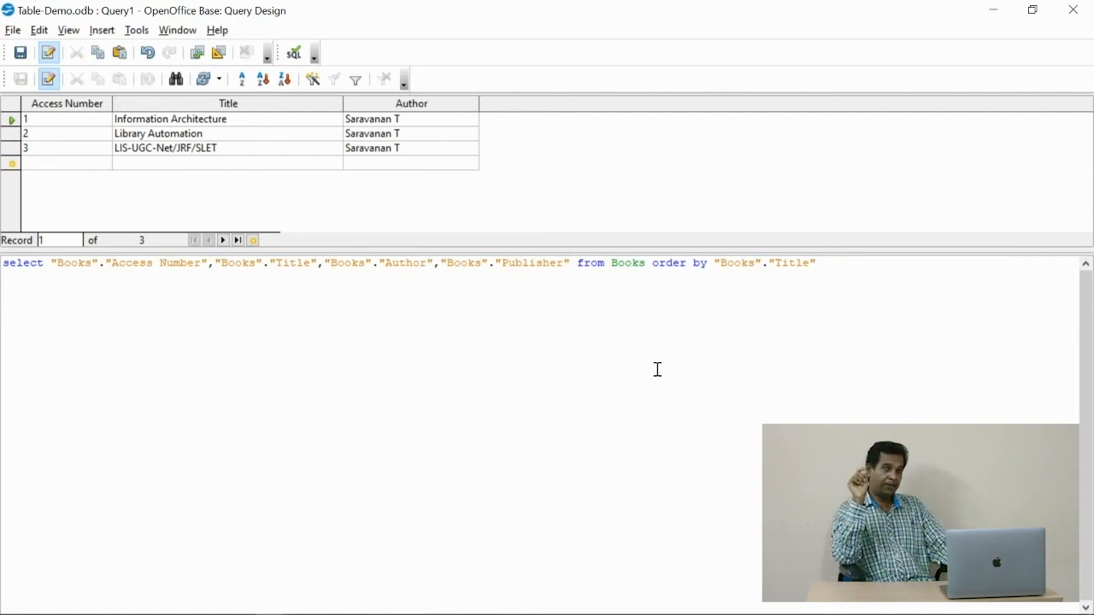
key(F5)
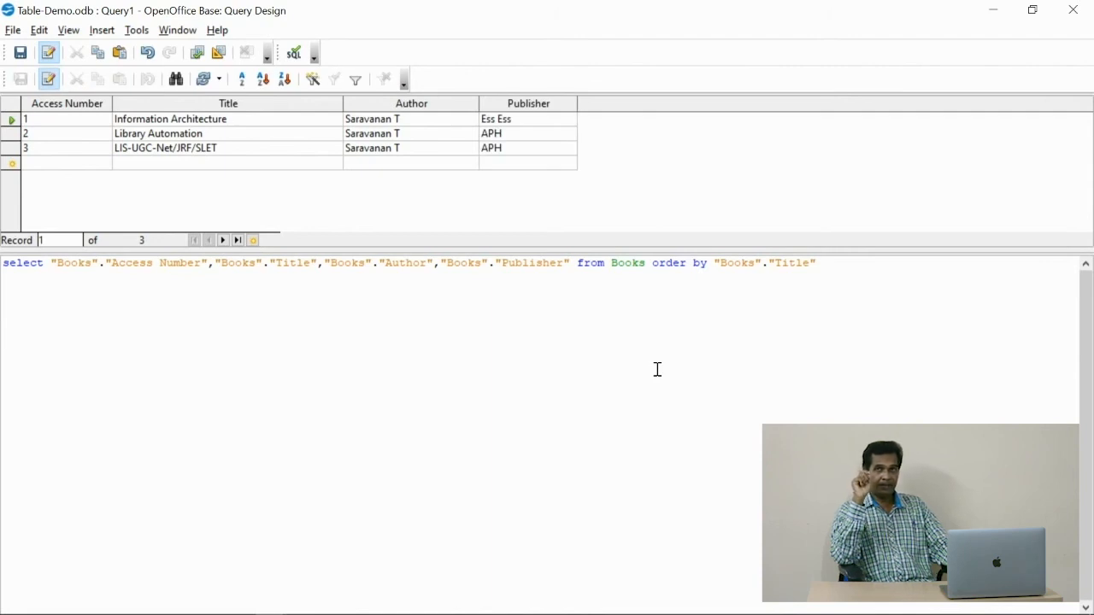
Delete the order by clause and start a fresh where after from Books
key(ctrl+shift+Left)
key(ctrl+shift+Left)
key(ctrl+shift+Left)
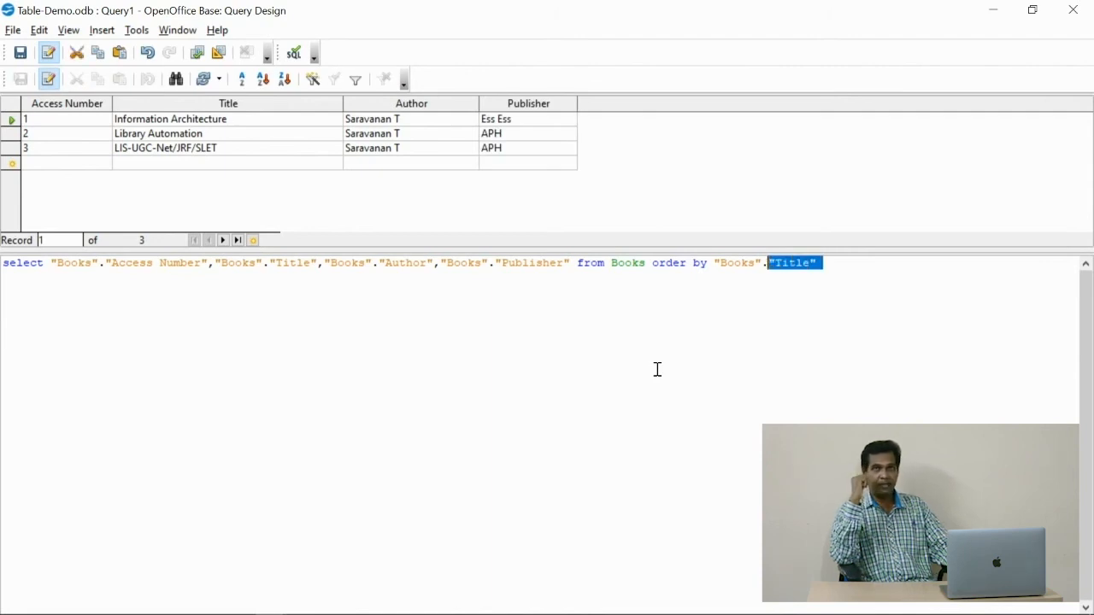
key(ctrl+shift+Left)
key(ctrl+shift+Left)
key(ctrl+shift+Left)
key(ctrl+shift+Left)
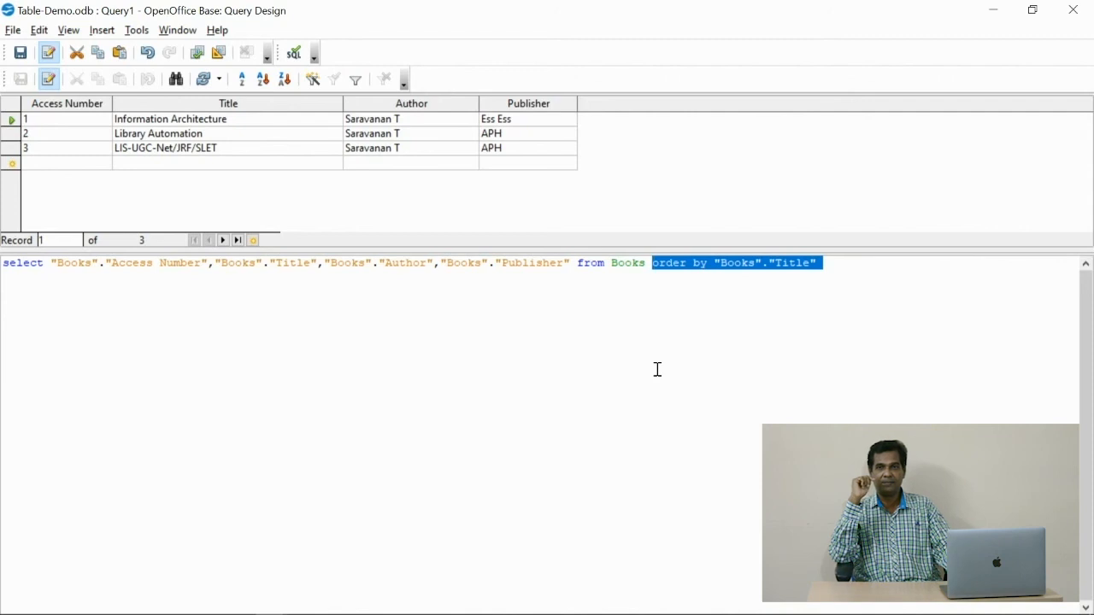
key(Delete)
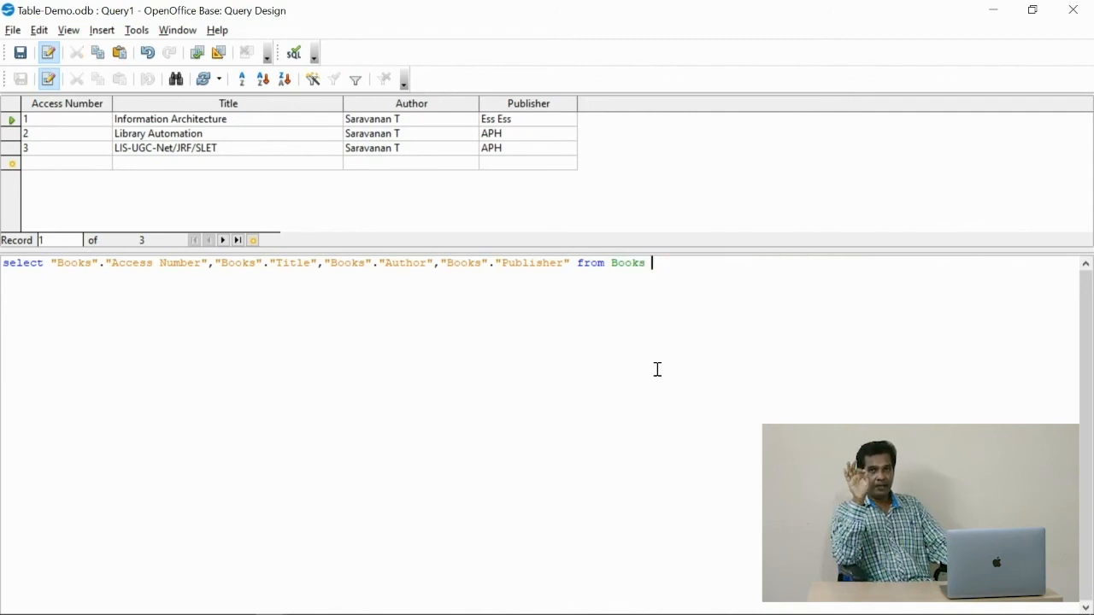
text(where )
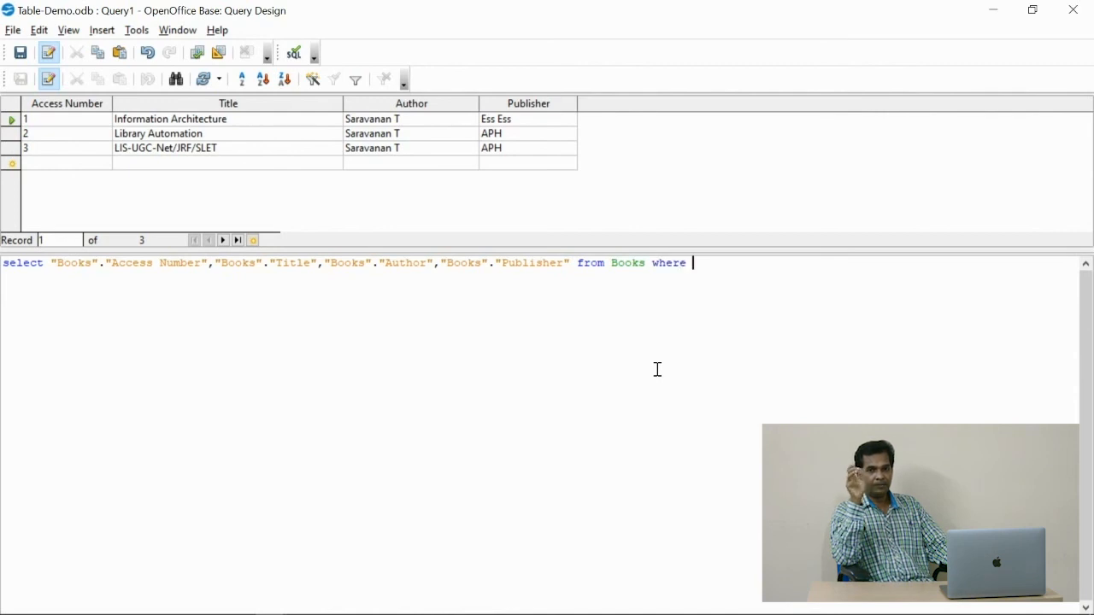
text("Books"."Publisher" = 'Ess Ess')
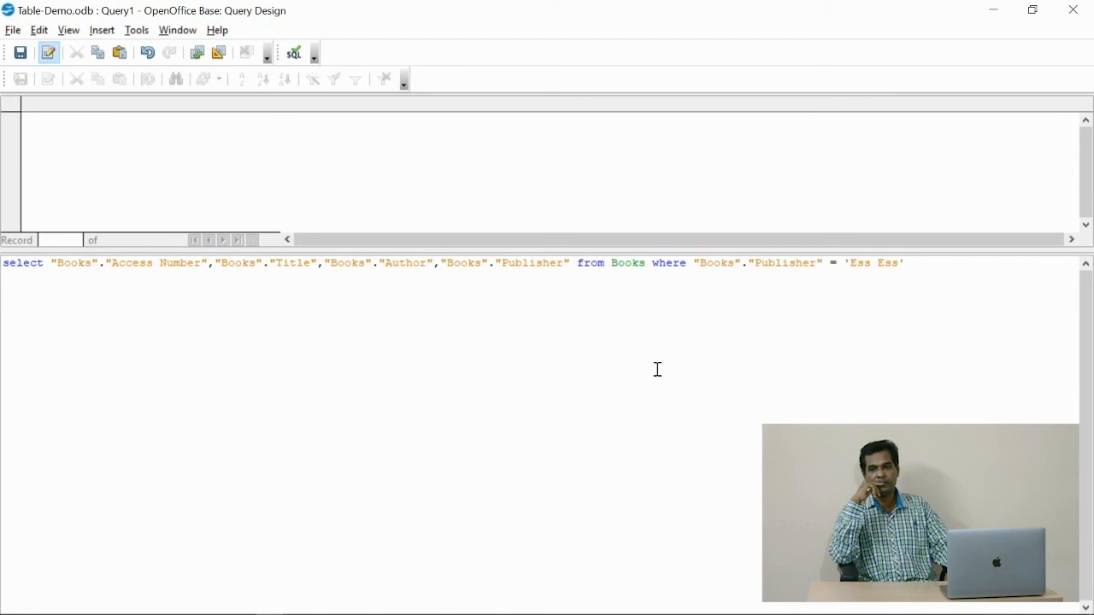
Filter on "Books"."Publisher" = 'Ess Ess', then change it to 'APH' and rerun, leaving two books
key(F5)
key(shift+End)
key(BackSpace)
text(APH')
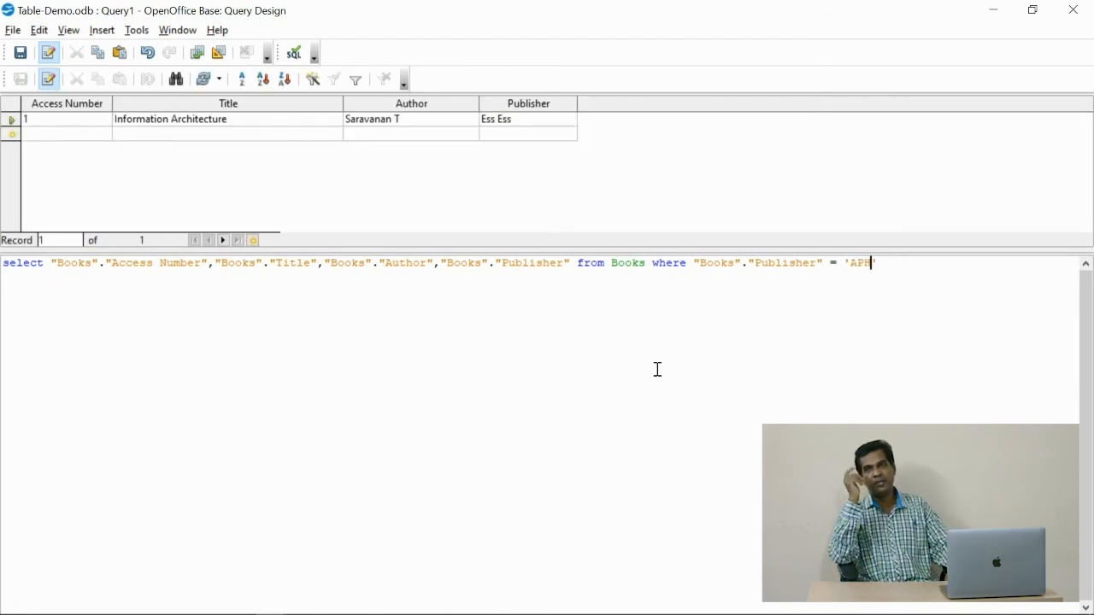
key(F5)
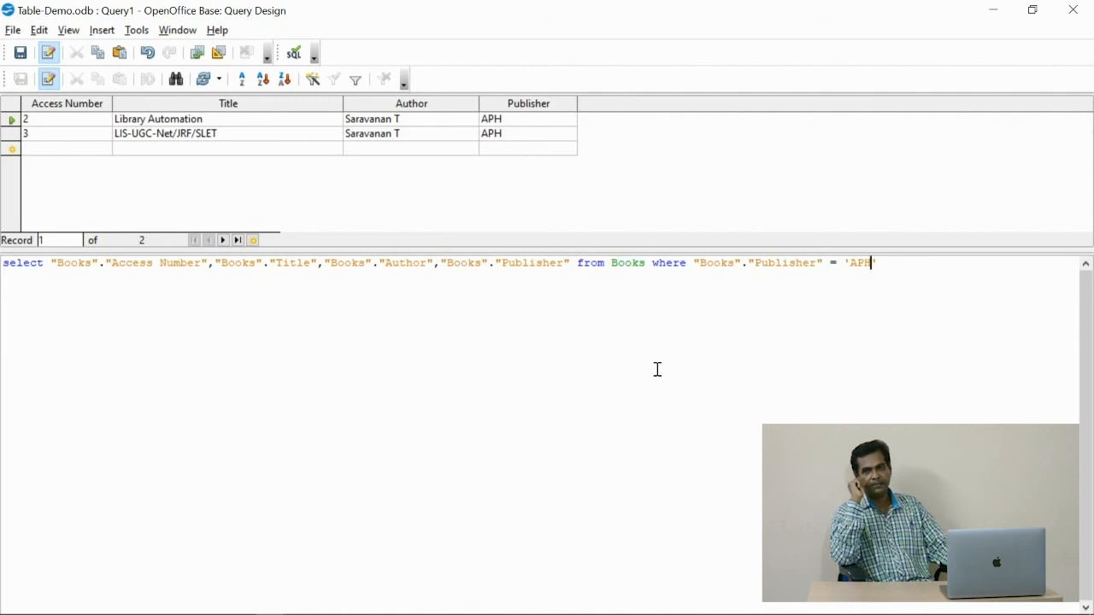
Clear the Publisher column name in the select list to retype it as Price
key(Home)
key(ctrl+Right)
key(ctrl+Right)
key(ctrl+Right)
key(ctrl+Right)
key(ctrl+Right)
key(ctrl+Right)
key(ctrl+Right)
key(ctrl+Right)
key(ctrl+Right)
key(ctrl+Right)
key(ctrl+Right)
key(ctrl+Right)
key(ctrl+Right)
key(ctrl+Right)
key(ctrl+Right)
key(Right)
key(Right)
key(ctrl+shift+Right)
key(Delete)
text(rice)
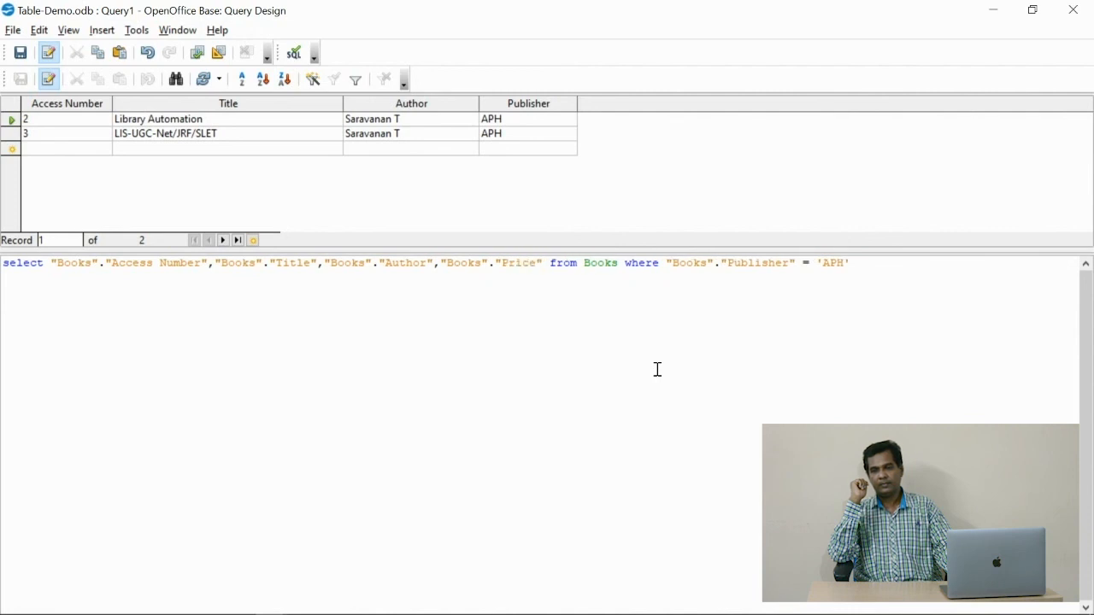
Rerun with "Price" selected, showing 750 and 500 for the two APH books
key(F5)
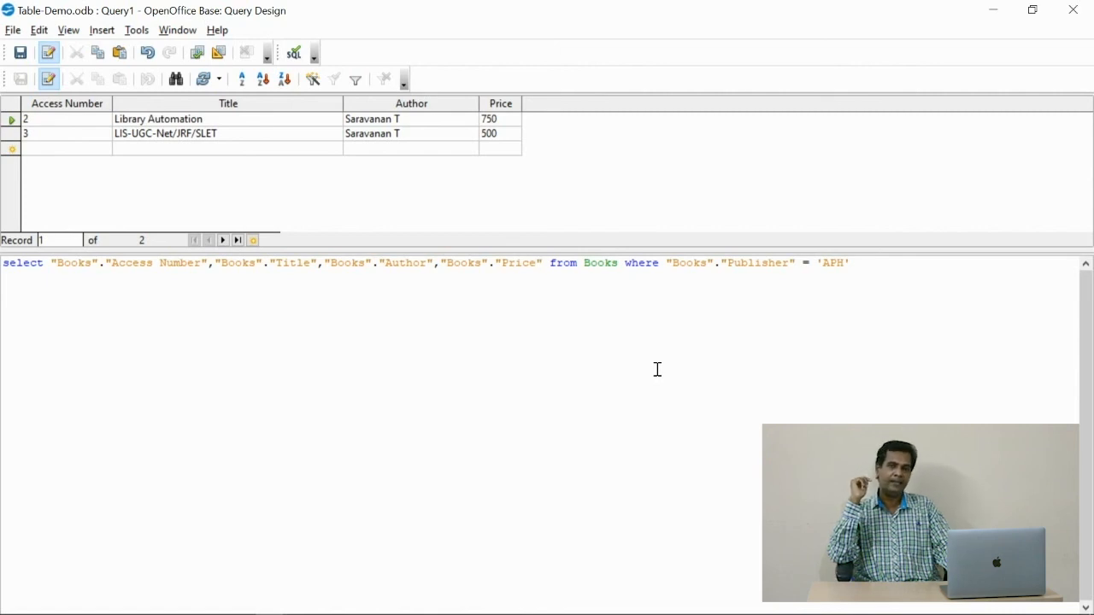
key(Home)
key(ctrl+Right)
Rewrite the statement as select sum(Price) from "Books" and run it, totalling 1750
key(shift+End)
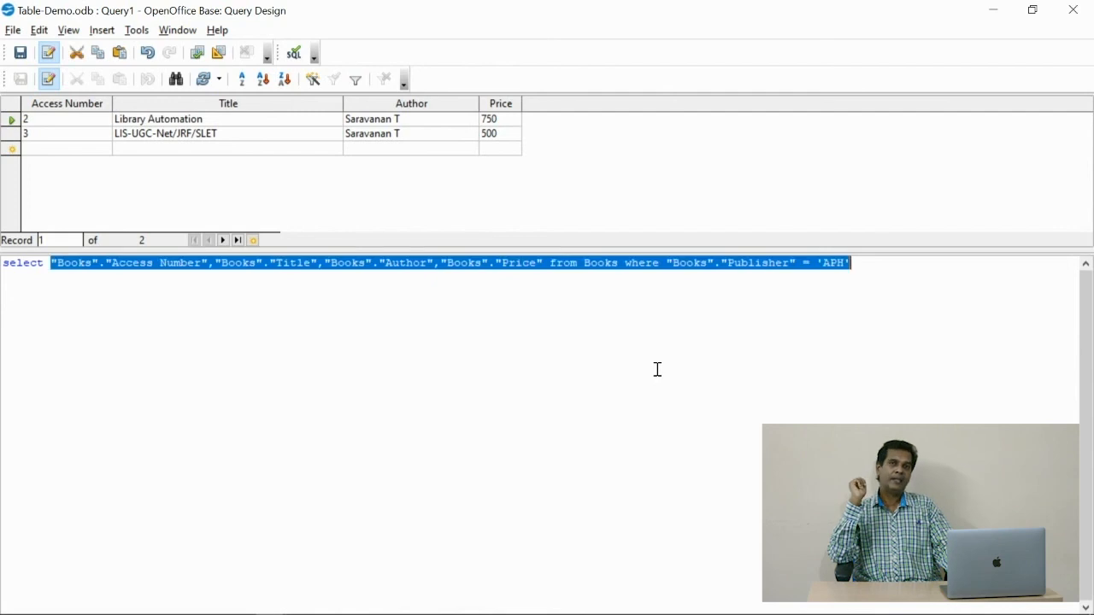
text(sum)
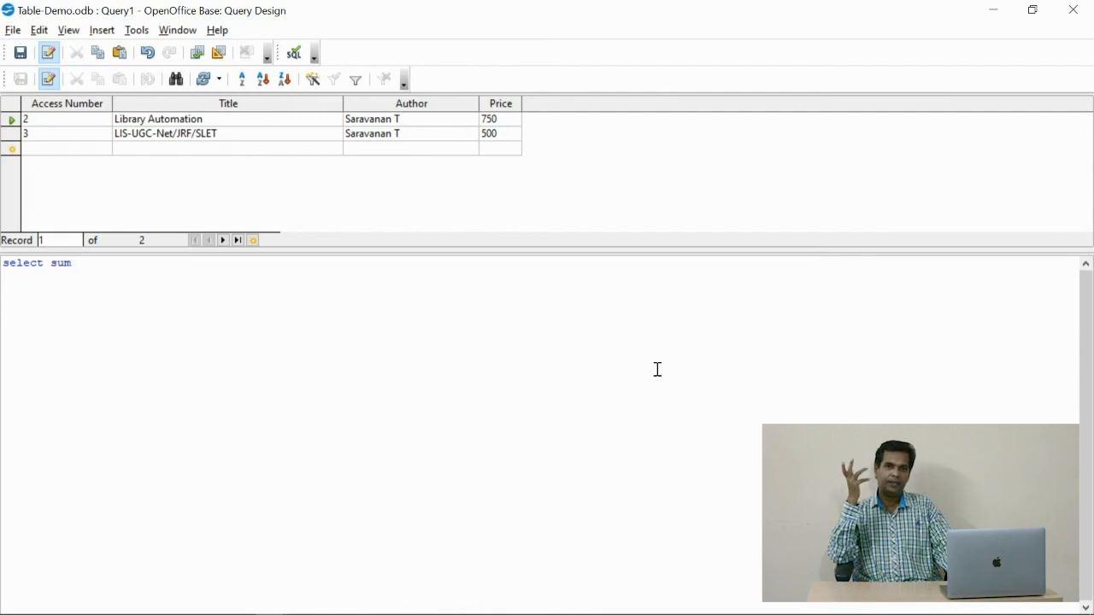
text(()
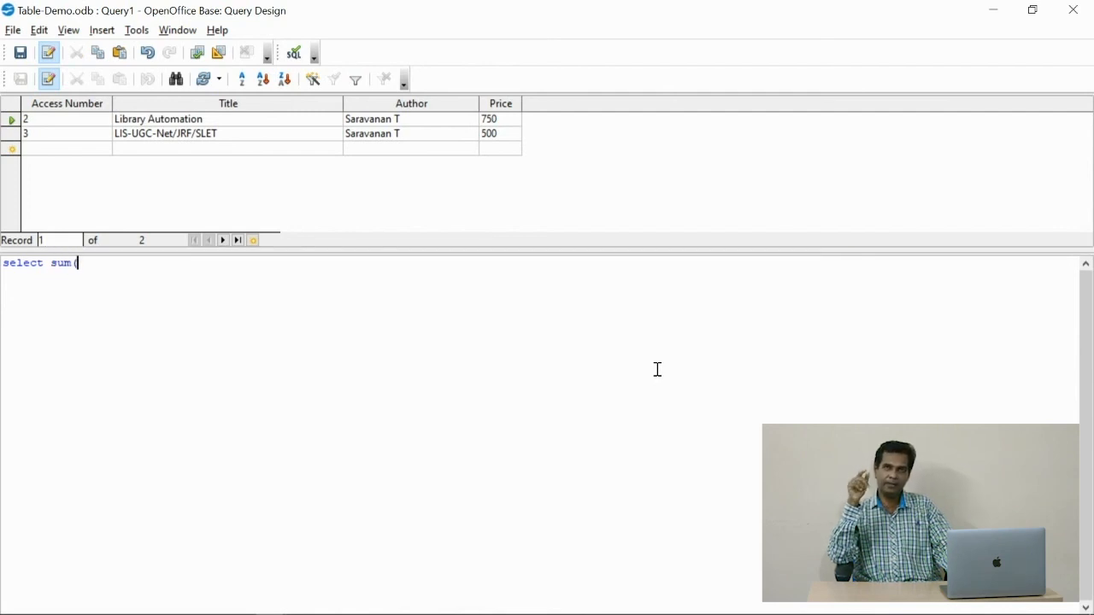
text(P)
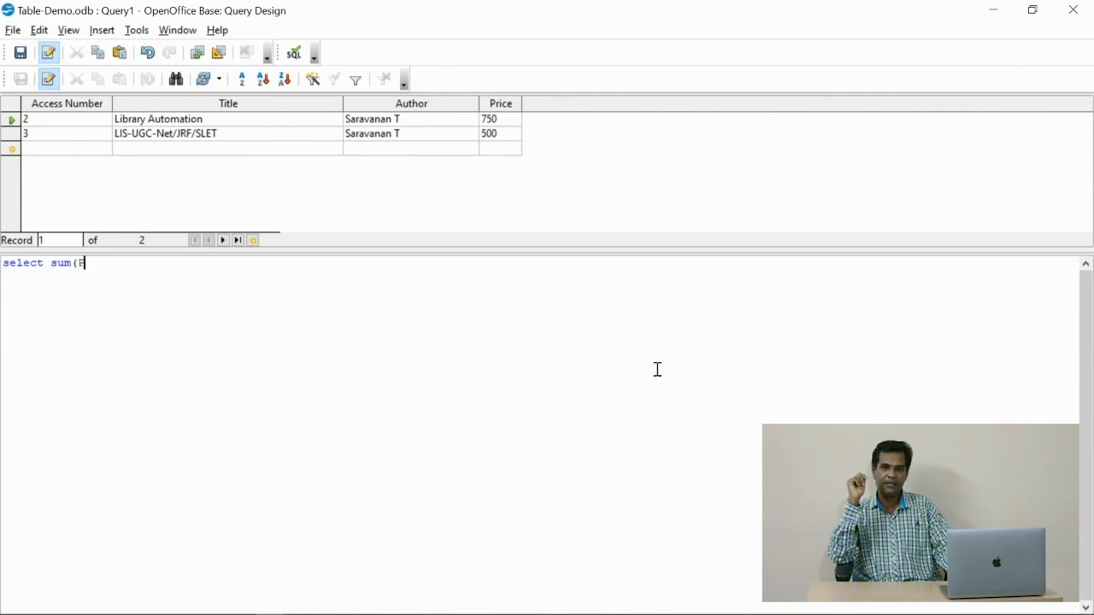
text(rice) )
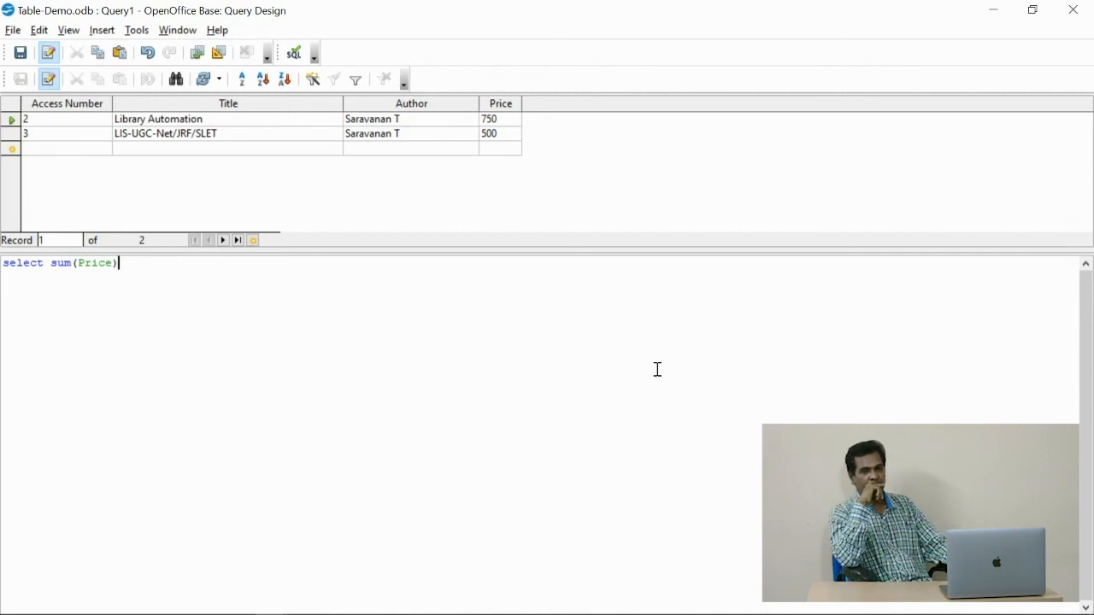
text(from )
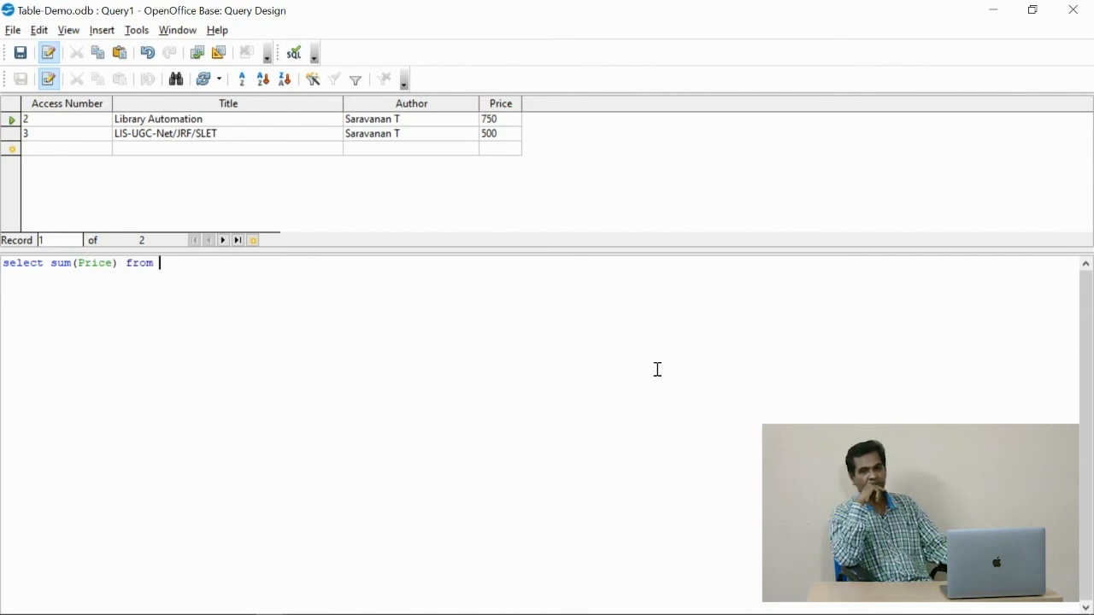
text(B)
key(BackSpace)
text("Books")
key(F5)
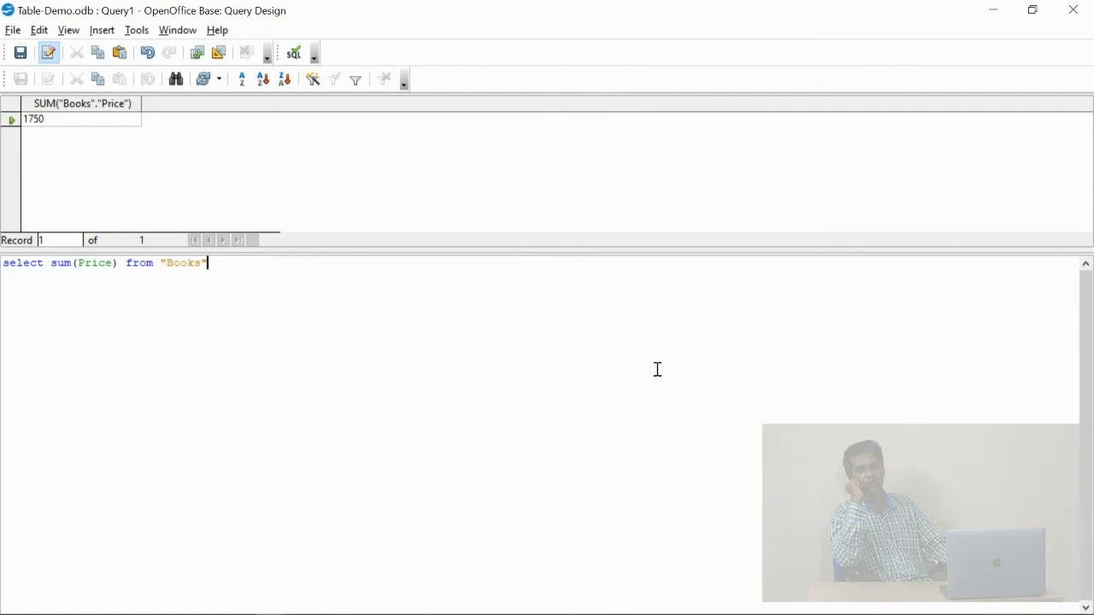